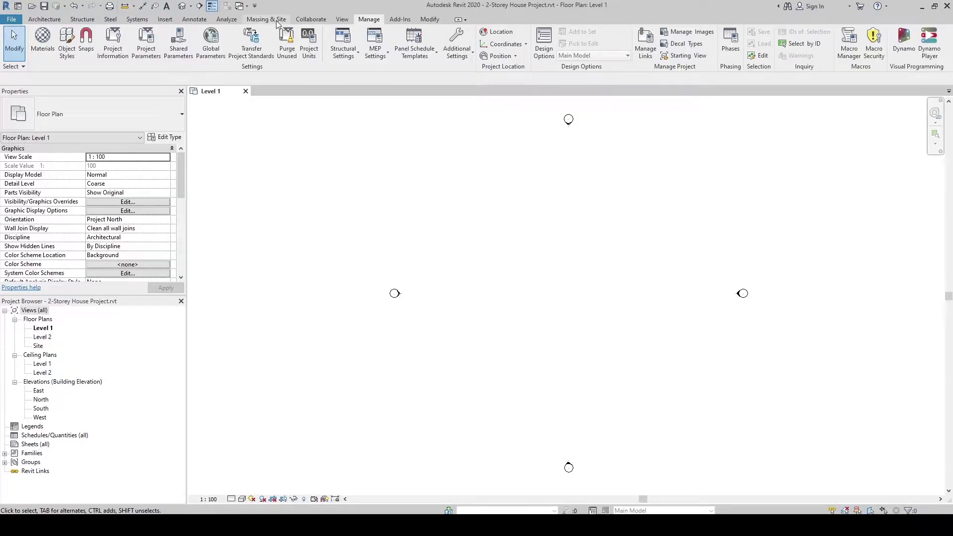
From the Massing & Site tab, start a Property Line using Create by sketching
{"action": "left_click", "coordinate": [268, 20]}
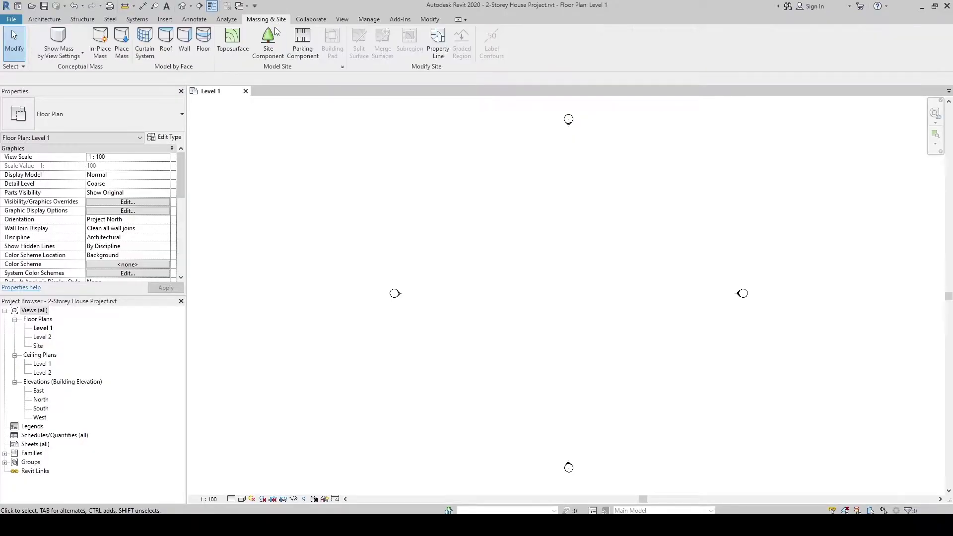
{"action": "left_click", "coordinate": [443, 58]}
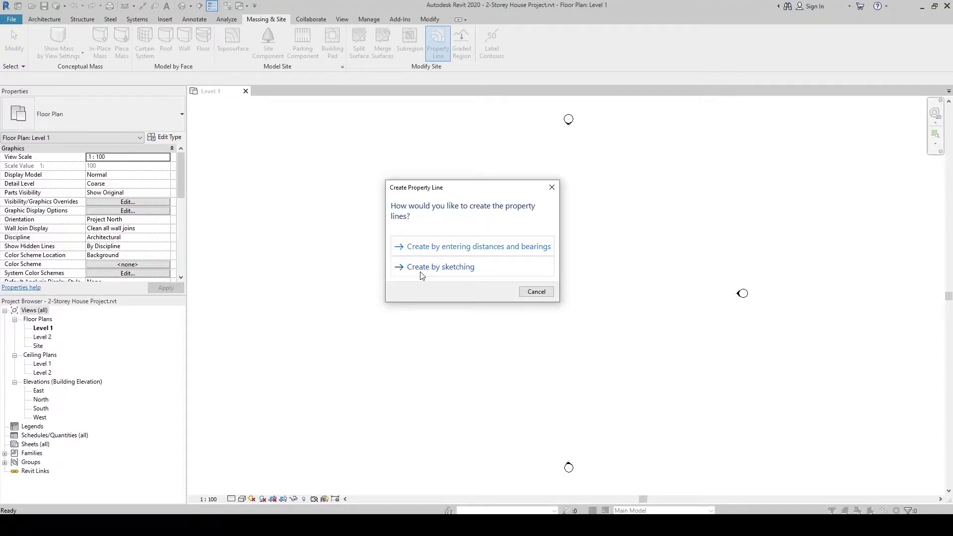
{"action": "left_click", "coordinate": [453, 271]}
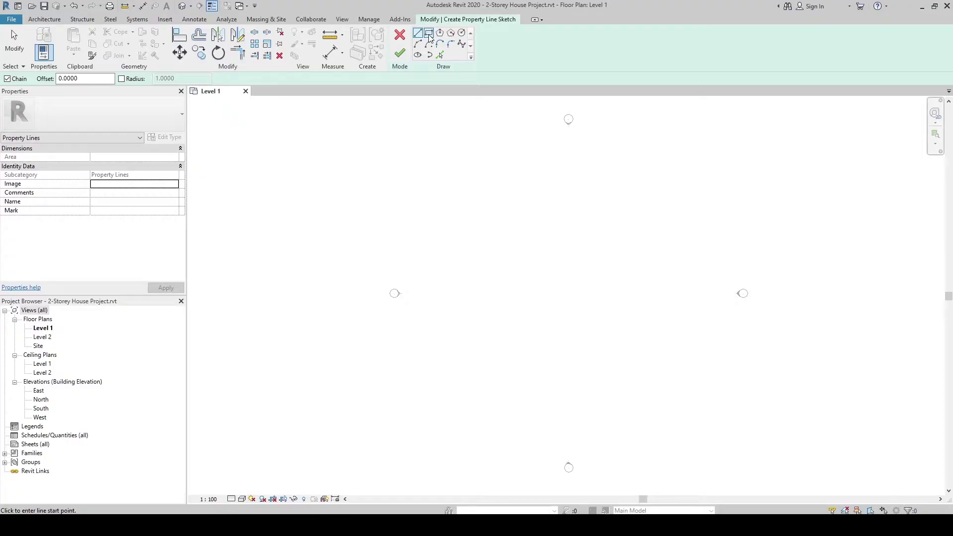
Draw a rough 16 by 13 rectangular property line with the Rectangle tool
{"action": "left_click", "coordinate": [429, 34]}
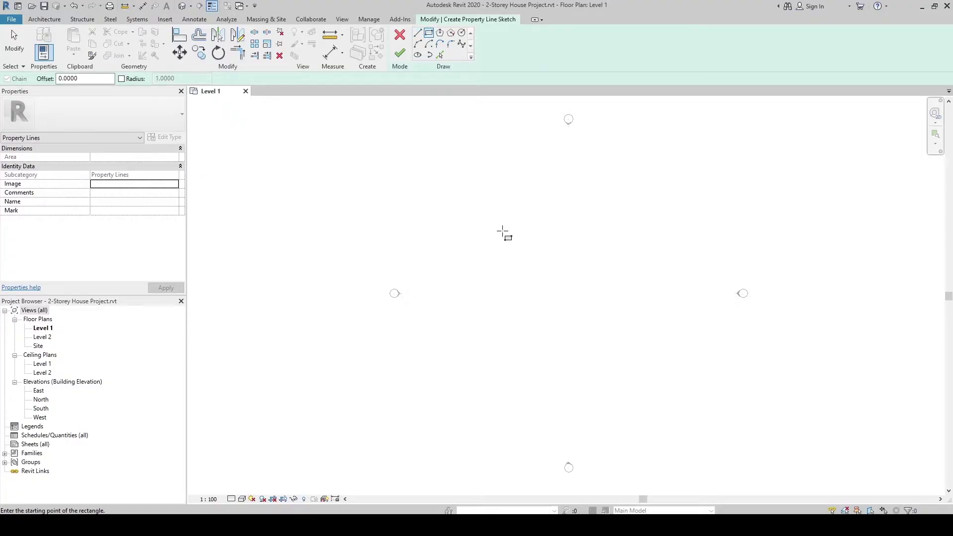
{"action": "left_click", "coordinate": [578, 301]}
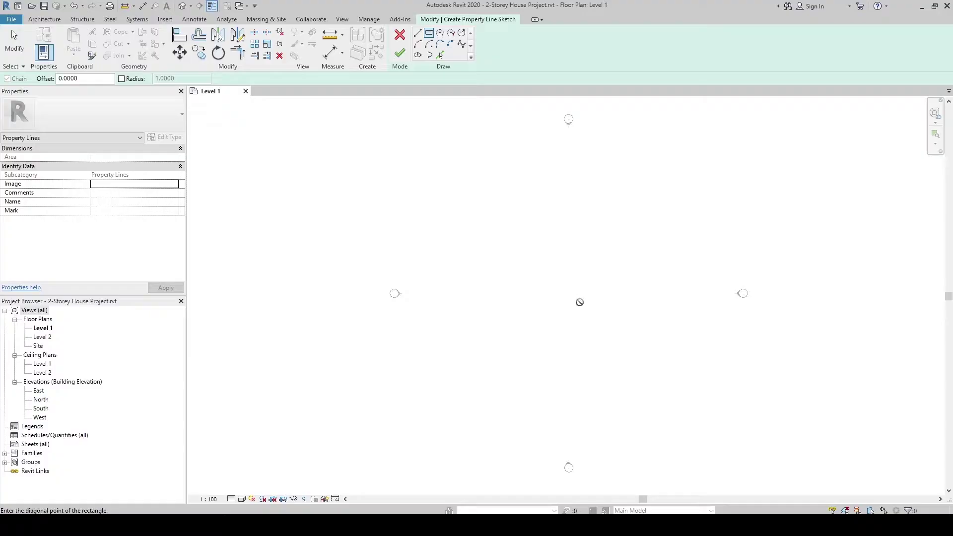
{"action": "left_click", "coordinate": [615, 323]}
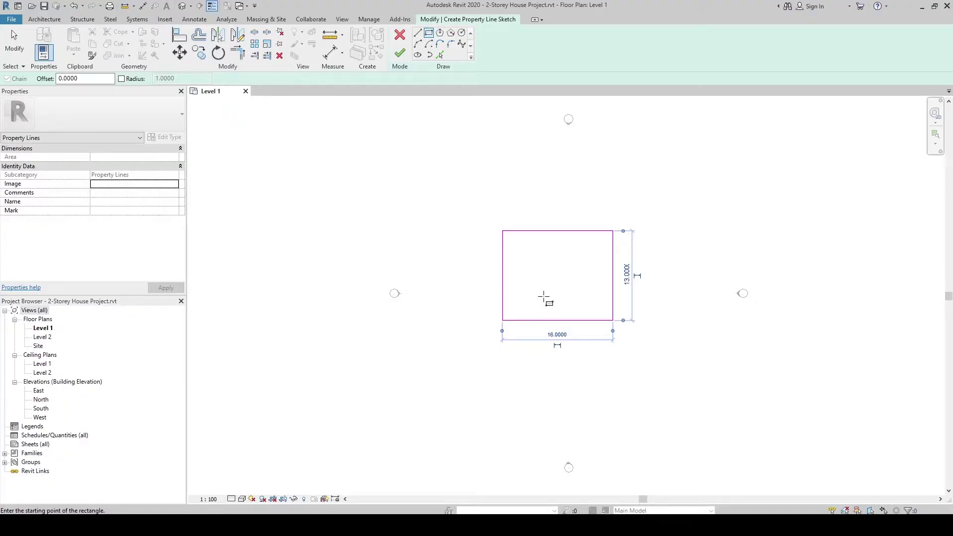
{"action": "key", "text": "Escape"}
{"action": "key", "text": "Escape"}
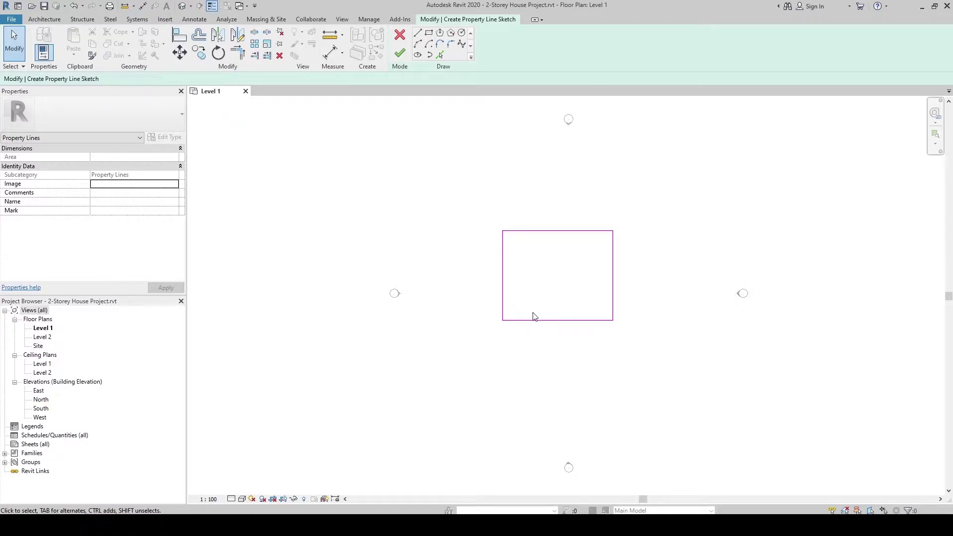
Resize the rectangle to 12 wide by 18 long and finish the sketch
{"action": "left_click", "coordinate": [612, 282]}
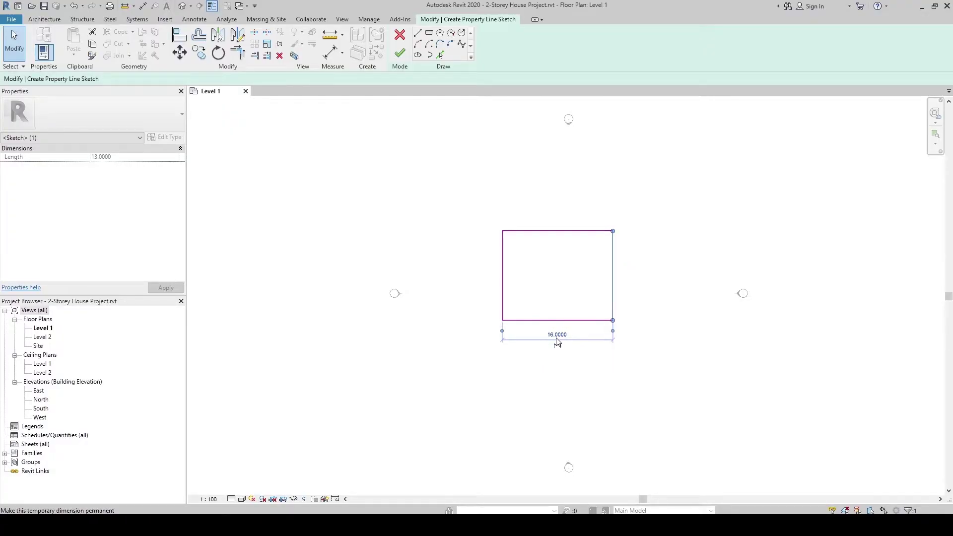
{"action": "left_click", "coordinate": [556, 336]}
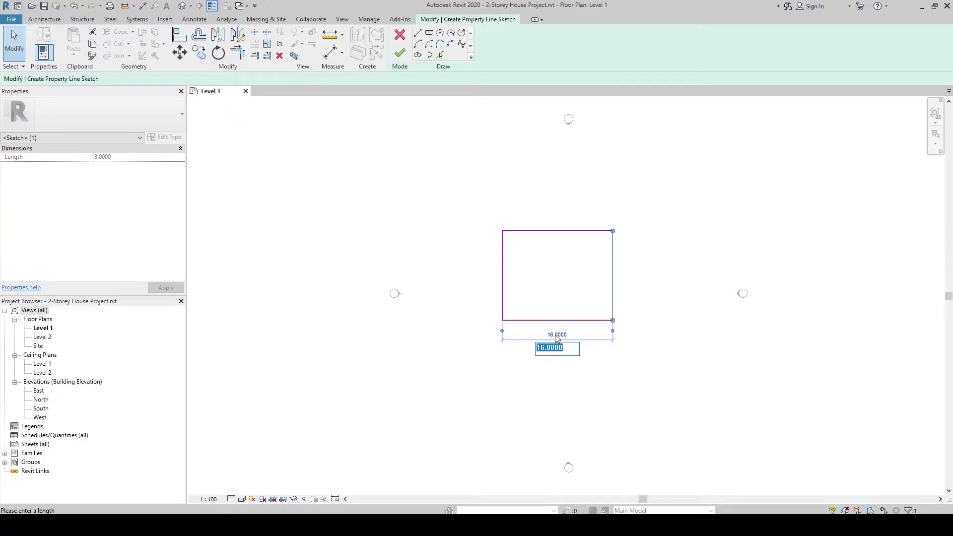
{"action": "type", "text": "12"}
{"action": "key", "text": "Return"}
{"action": "left_click", "coordinate": [552, 312]}
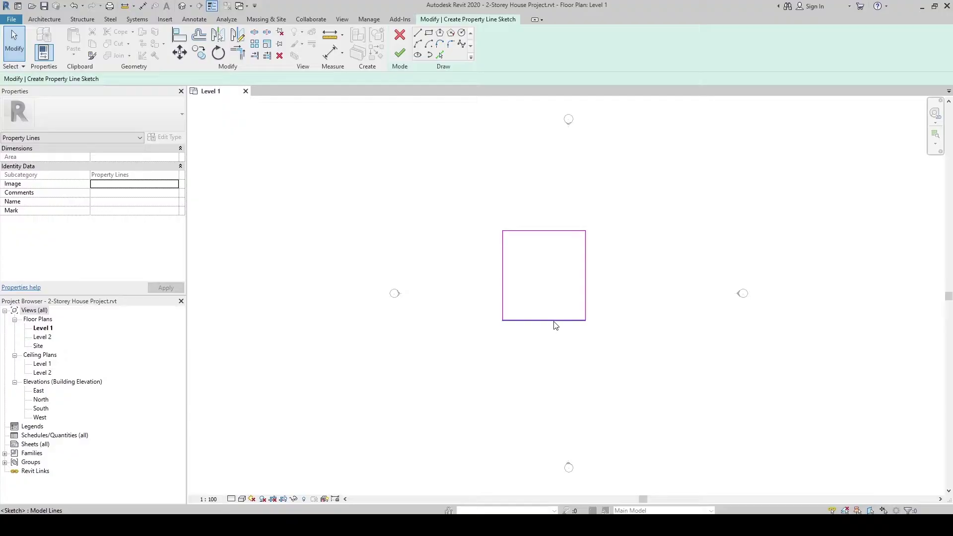
{"action": "left_click", "coordinate": [550, 321]}
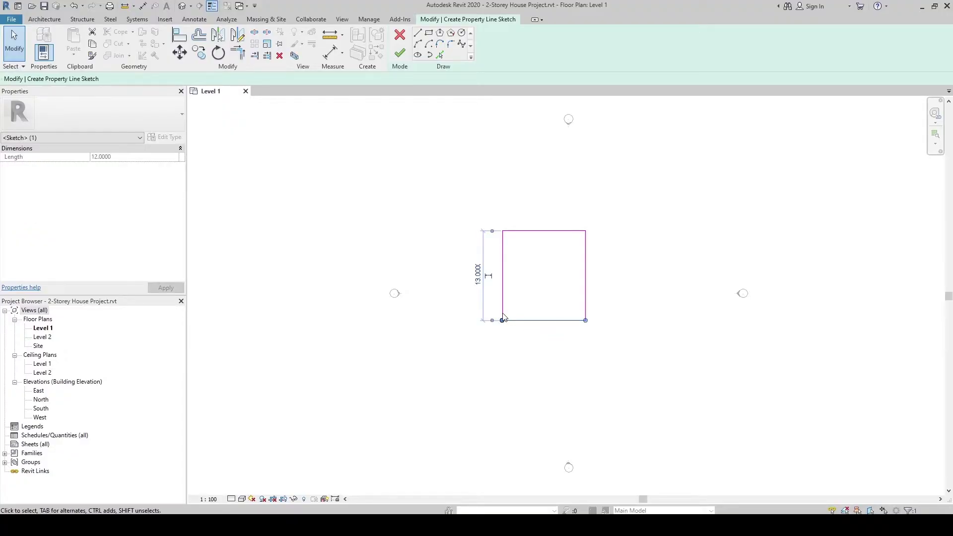
{"action": "left_click", "coordinate": [477, 275]}
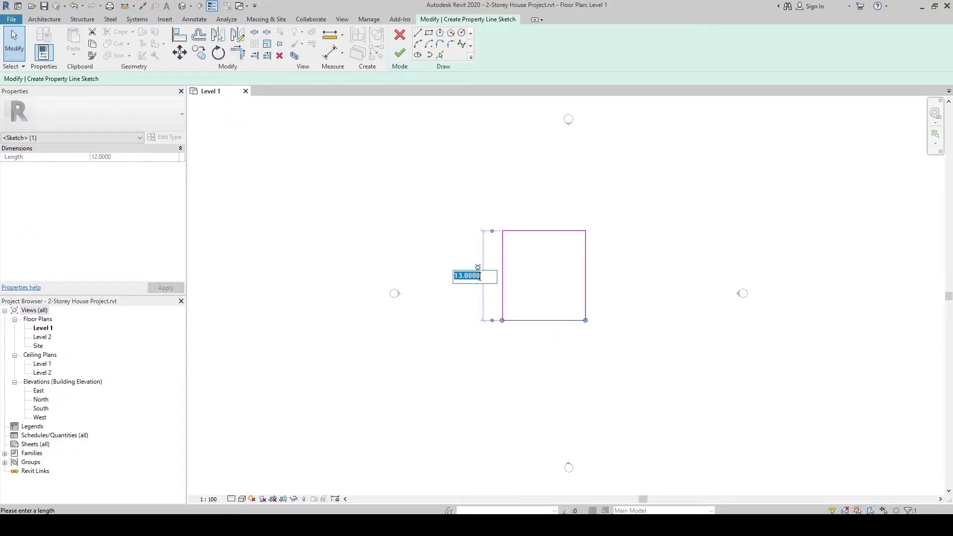
{"action": "type", "text": "16"}
{"action": "key", "text": "Return"}
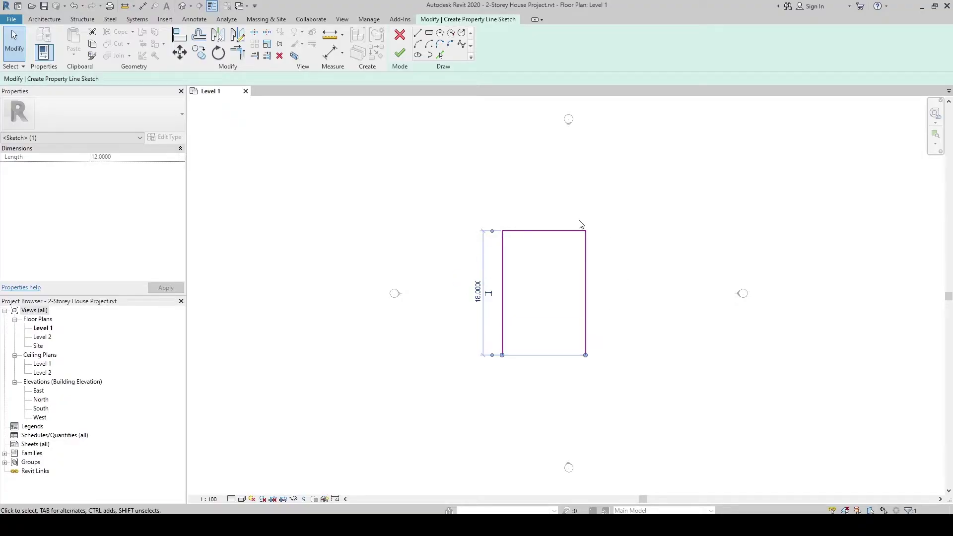
{"action": "left_click", "coordinate": [421, 246]}
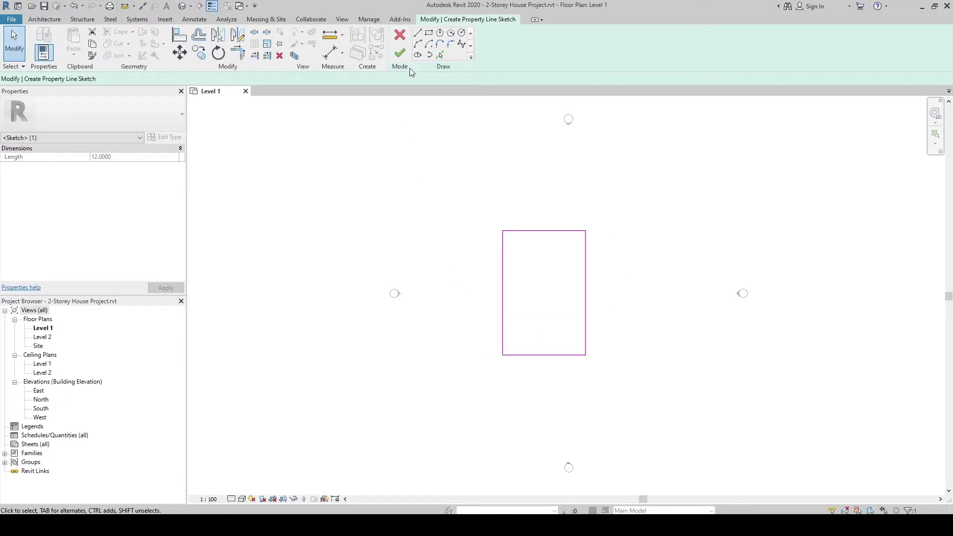
{"action": "left_click", "coordinate": [403, 54]}
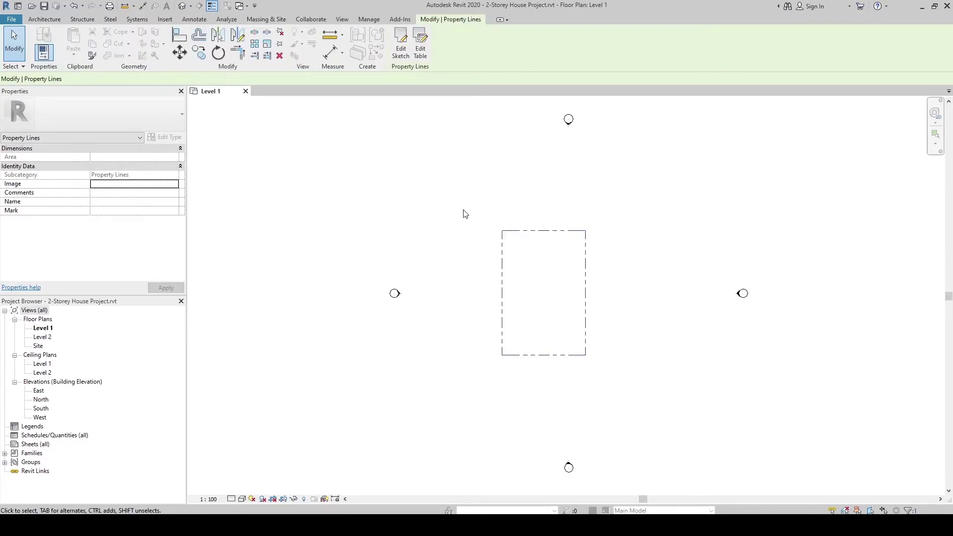
Drag the left, top, right and South elevation markers close to the rectangle, then zoom to fit with ZF
{"action": "left_click", "coordinate": [479, 216]}
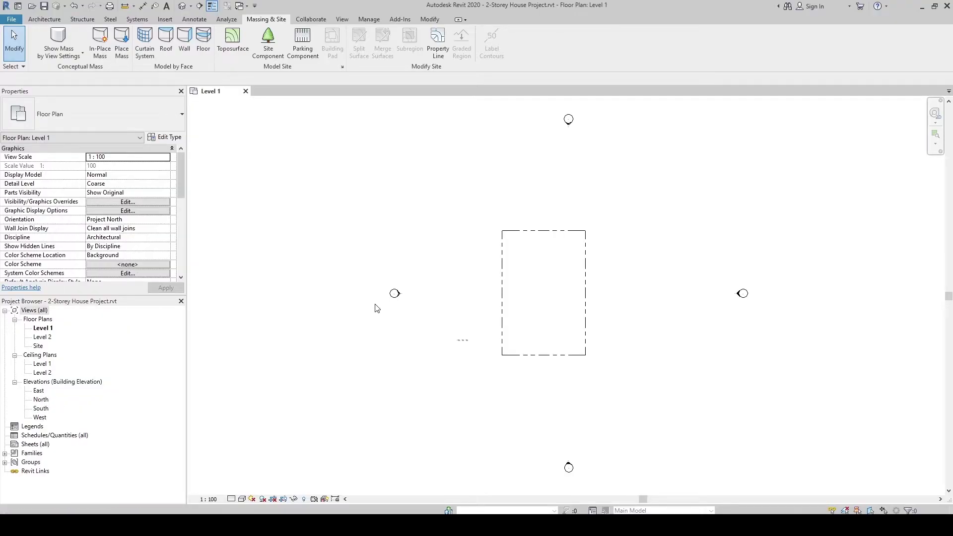
{"action": "mouse_move", "coordinate": [351, 257]}
{"action": "left_mouse_down"}
{"action": "mouse_move", "coordinate": [425, 329]}
{"action": "mouse_move", "coordinate": [399, 308]}
{"action": "mouse_move", "coordinate": [480, 294]}
{"action": "left_mouse_up"}
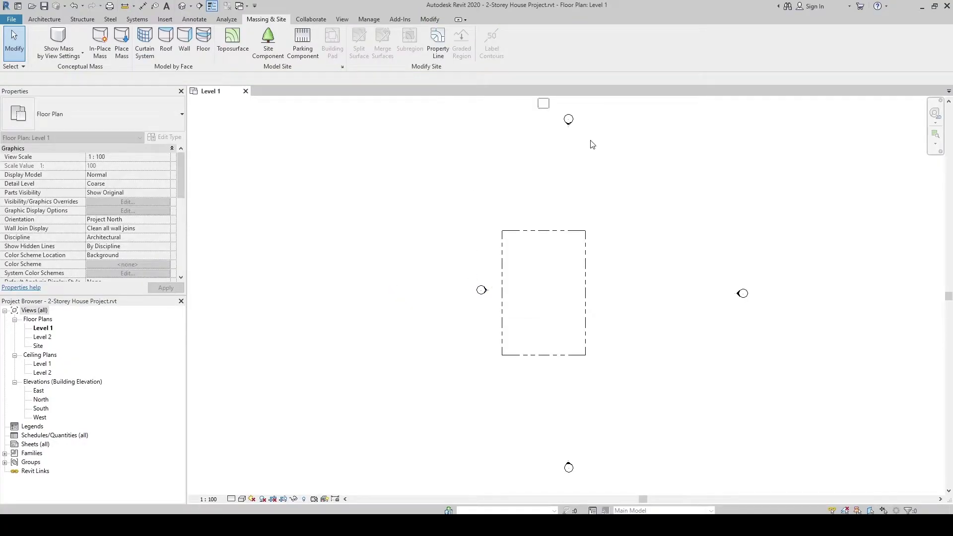
{"action": "left_click_drag", "start_coordinate": [559, 155], "coordinate": [542, 209]}
{"action": "left_click", "coordinate": [629, 240]}
{"action": "mouse_move", "coordinate": [750, 316]}
{"action": "left_mouse_down"}
{"action": "mouse_move", "coordinate": [755, 302]}
{"action": "mouse_move", "coordinate": [605, 291]}
{"action": "left_mouse_up"}
{"action": "left_click", "coordinate": [510, 395]}
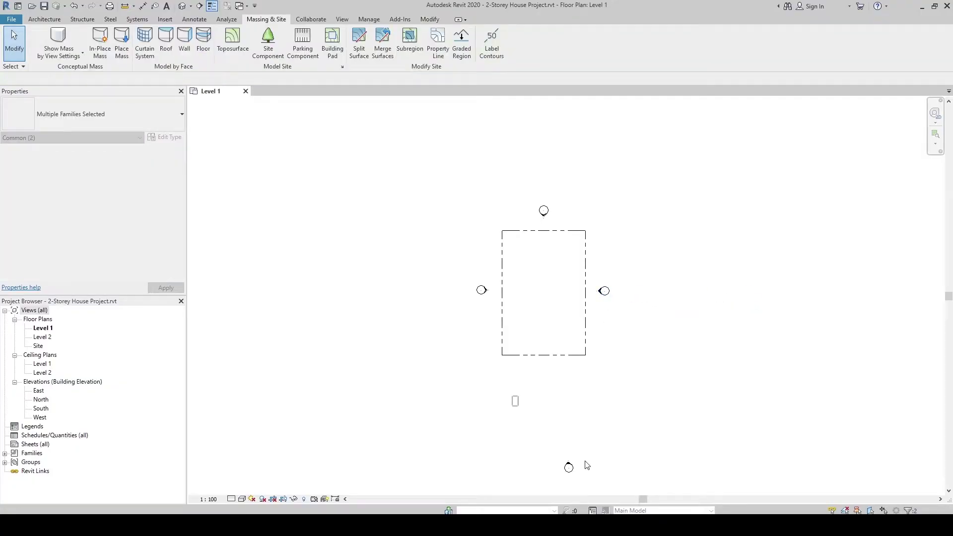
{"action": "mouse_move", "coordinate": [511, 396]}
{"action": "left_mouse_down"}
{"action": "mouse_move", "coordinate": [604, 490]}
{"action": "mouse_move", "coordinate": [559, 410]}
{"action": "left_mouse_up"}
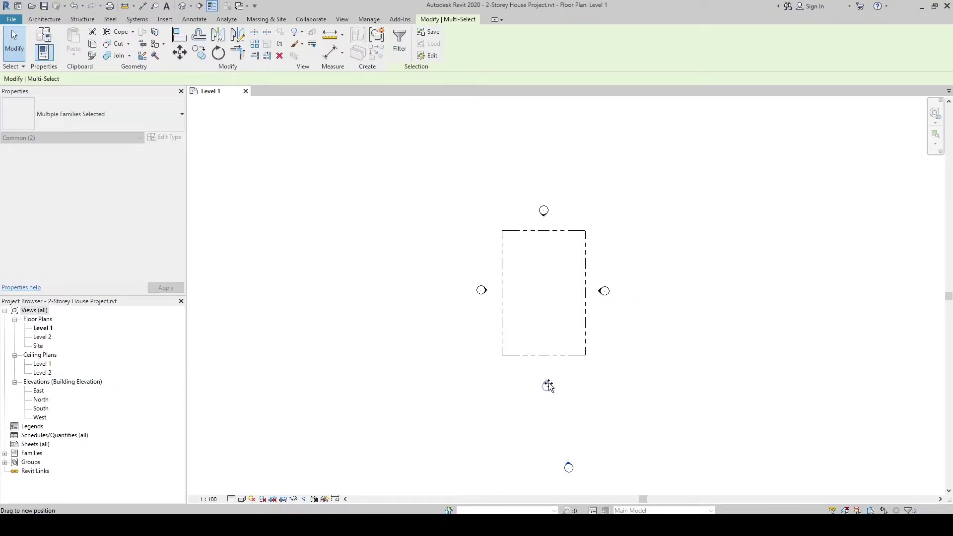
{"action": "left_click_drag", "start_coordinate": [548, 378], "coordinate": [544, 370]}
{"action": "left_click", "coordinate": [522, 397]}
{"action": "key", "text": "z"}
{"action": "key", "text": "f"}
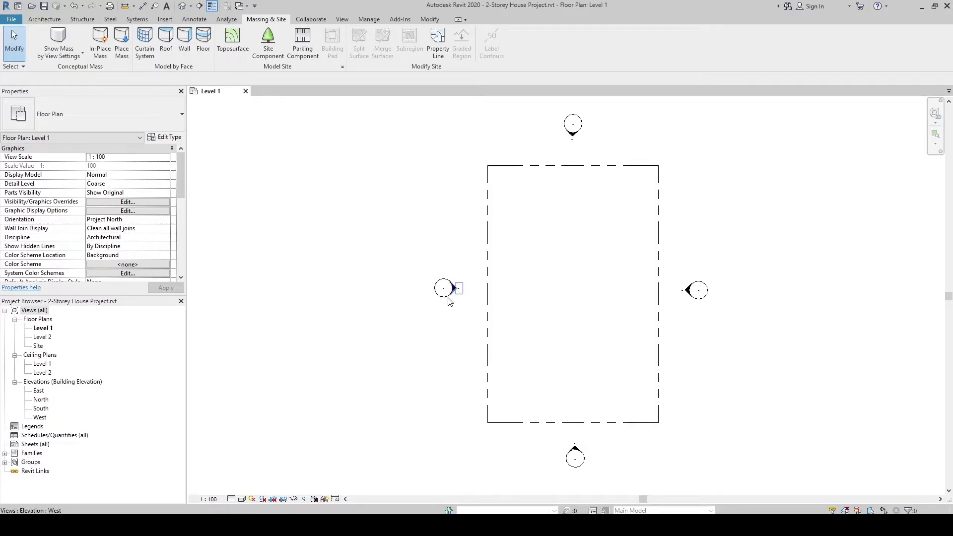
Rename the South elevation to FRONT ELEVATION and the North elevation to REAR ELEVATION
{"action": "left_click", "coordinate": [42, 409]}
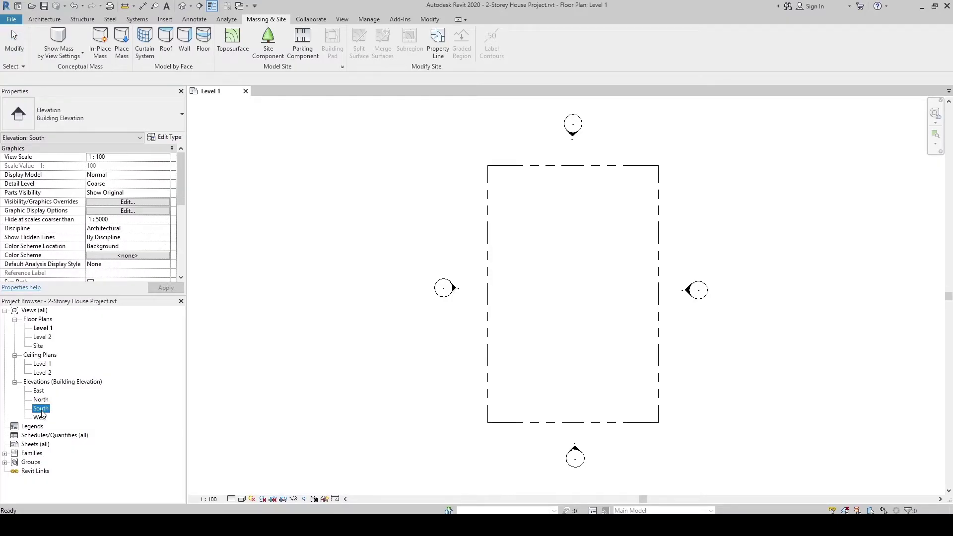
{"action": "left_click", "coordinate": [42, 412]}
{"action": "type", "text": "FRONT ELEVATION"}
{"action": "key", "text": "Return"}
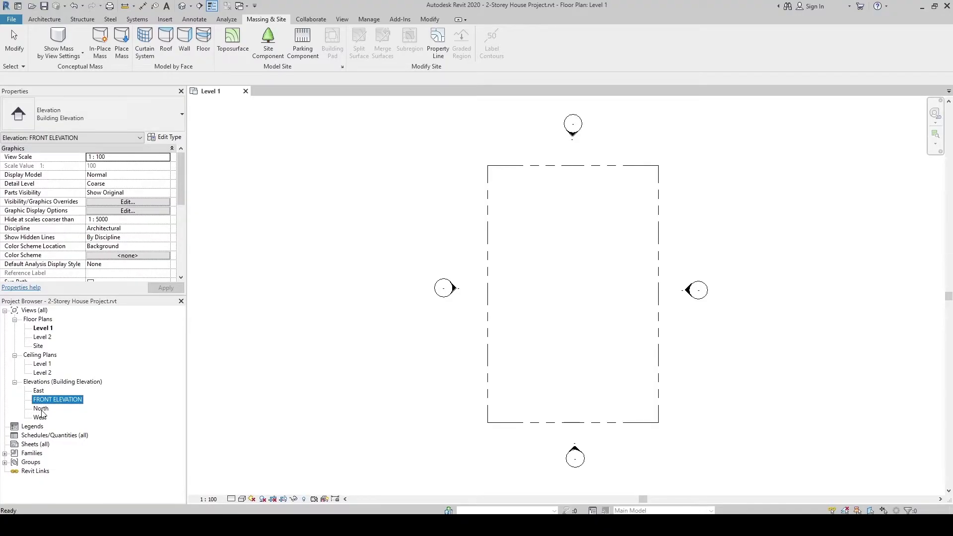
{"action": "left_click", "coordinate": [42, 408]}
{"action": "left_click", "coordinate": [42, 408]}
{"action": "type", "text": "REAR "}
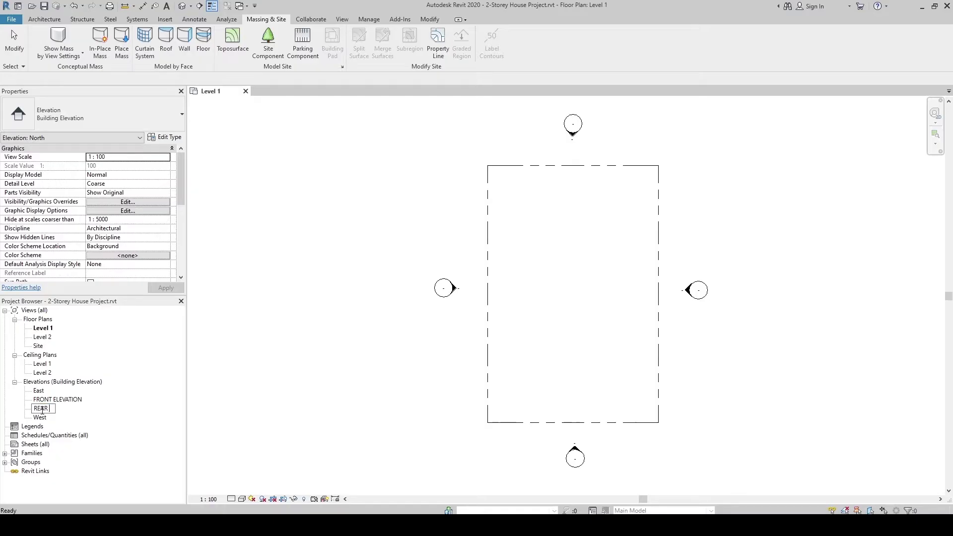
{"action": "type", "text": "ELEVATION"}
{"action": "key", "text": "Return"}
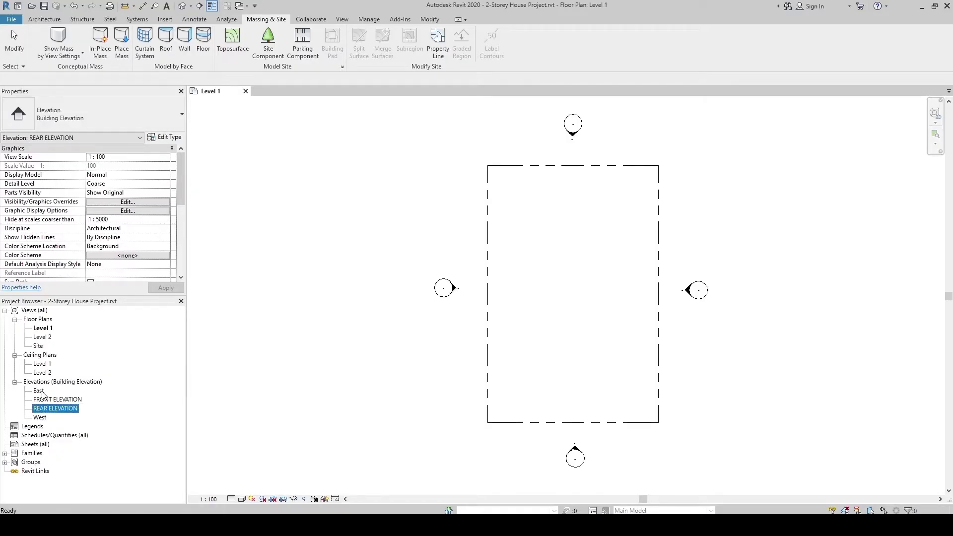
Rename the East elevation to RIGHT SIDE ELEVATION and the West elevation to LEFT SIDE ELEVATION
{"action": "left_click", "coordinate": [40, 391]}
{"action": "left_click", "coordinate": [40, 391]}
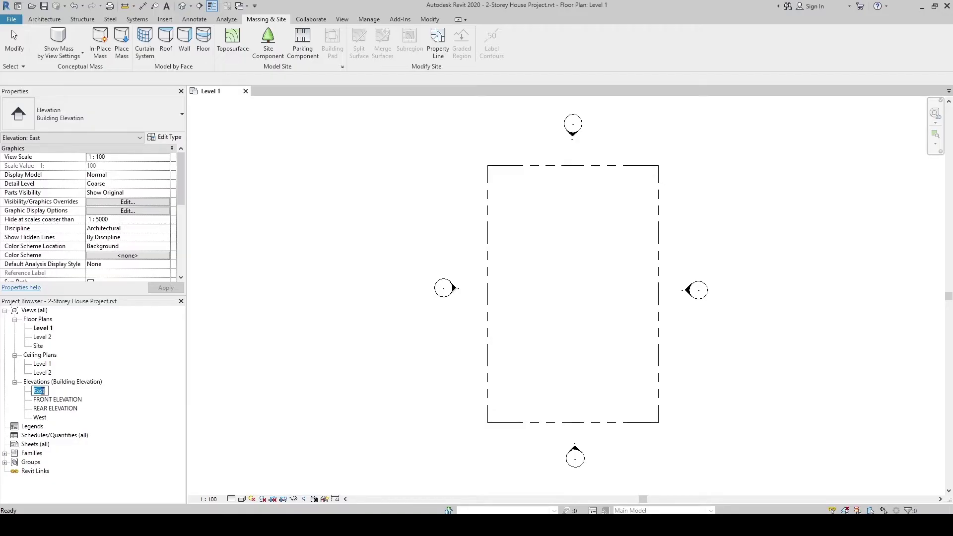
{"action": "type", "text": "RIGHT SIF"}
{"action": "type", "text": "E ELEVATION"}
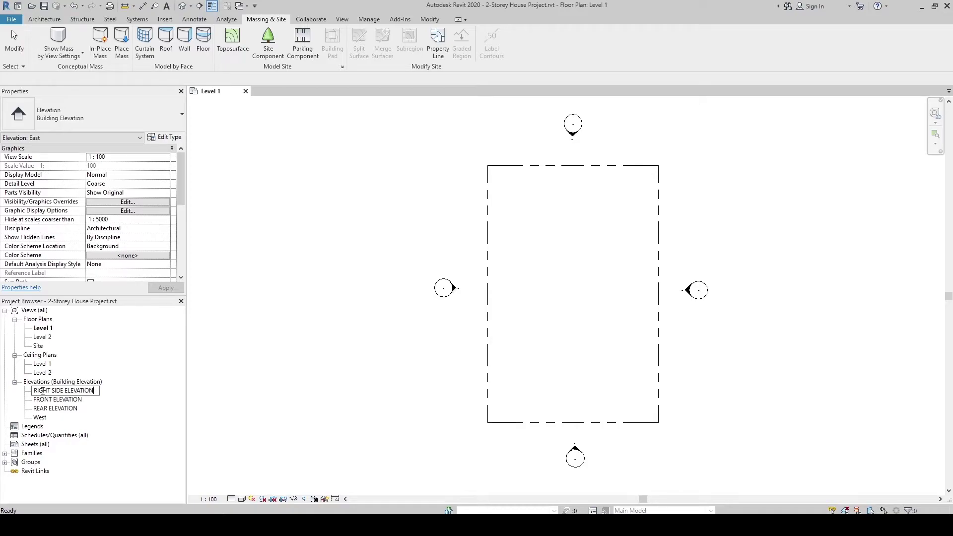
{"action": "key", "text": "Return"}
{"action": "left_click", "coordinate": [41, 417]}
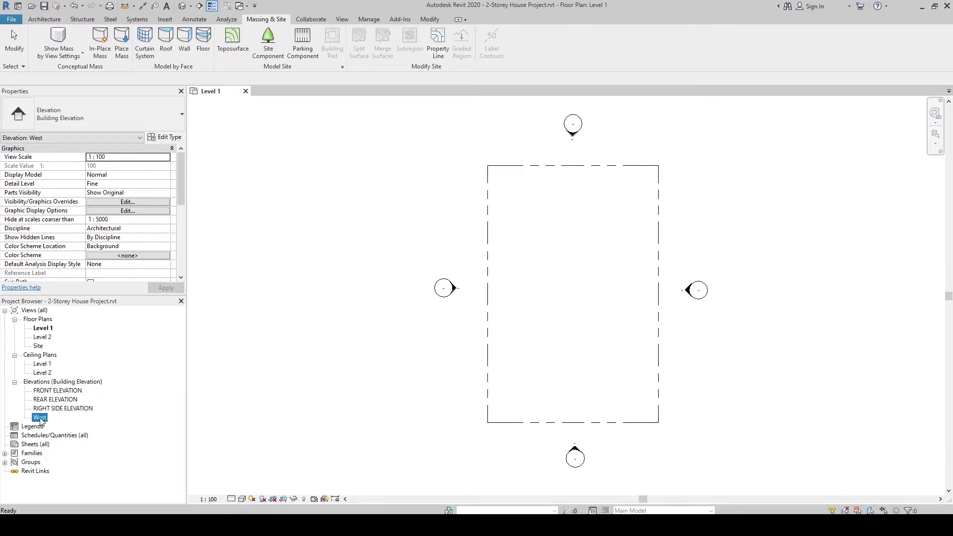
{"action": "left_click", "coordinate": [41, 417]}
{"action": "type", "text": "LEFT SIDE ELEVATION"}
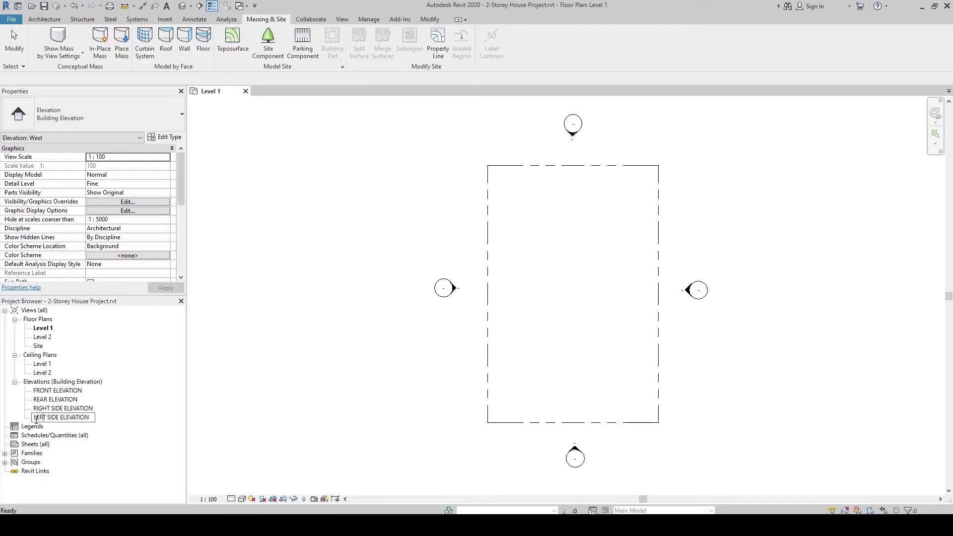
{"action": "left_click_drag", "start_coordinate": [36, 418], "coordinate": [88, 417]}
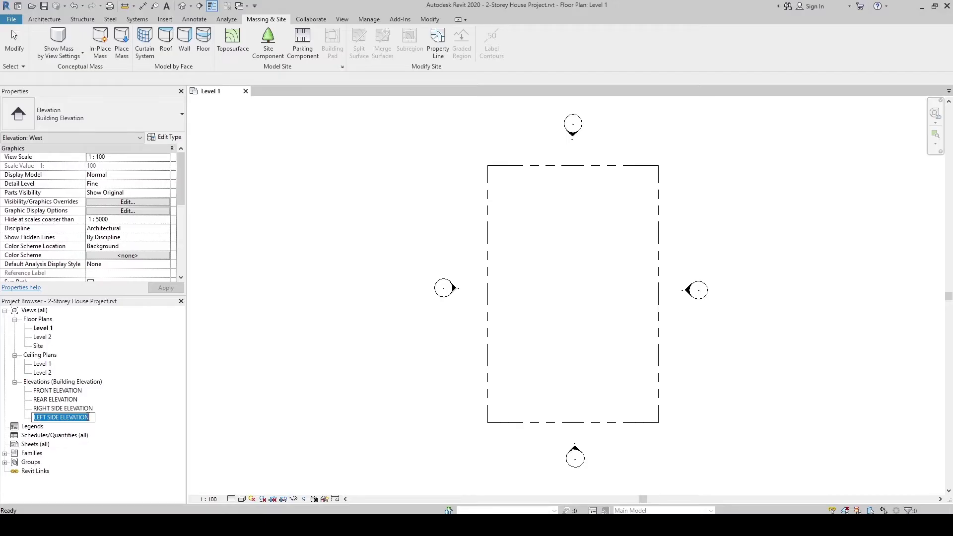
{"action": "key", "text": "Return"}
{"action": "left_click", "coordinate": [243, 401]}
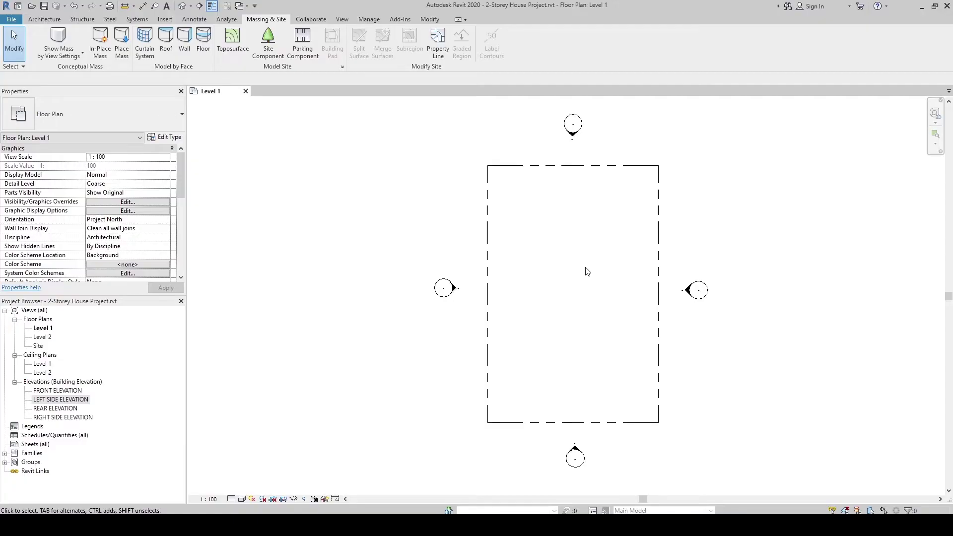
Open the FRONT ELEVATION view
{"action": "left_click", "coordinate": [575, 450]}
{"action": "left_click", "coordinate": [371, 437]}
{"action": "double_click", "coordinate": [55, 391]}
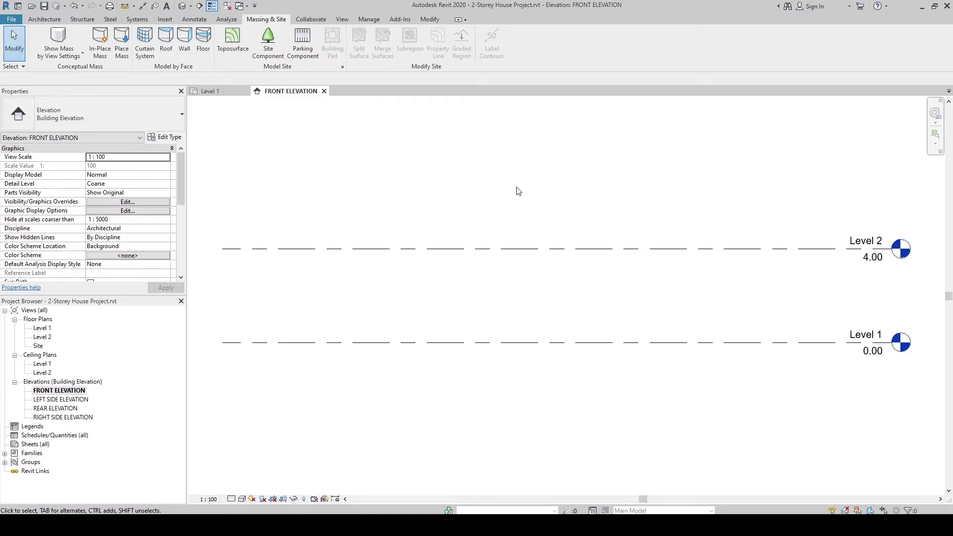
Add Level 3 at -1.60 below Level 1 and Level 4 at 6.50 above Level 2
{"action": "left_click", "coordinate": [40, 19]}
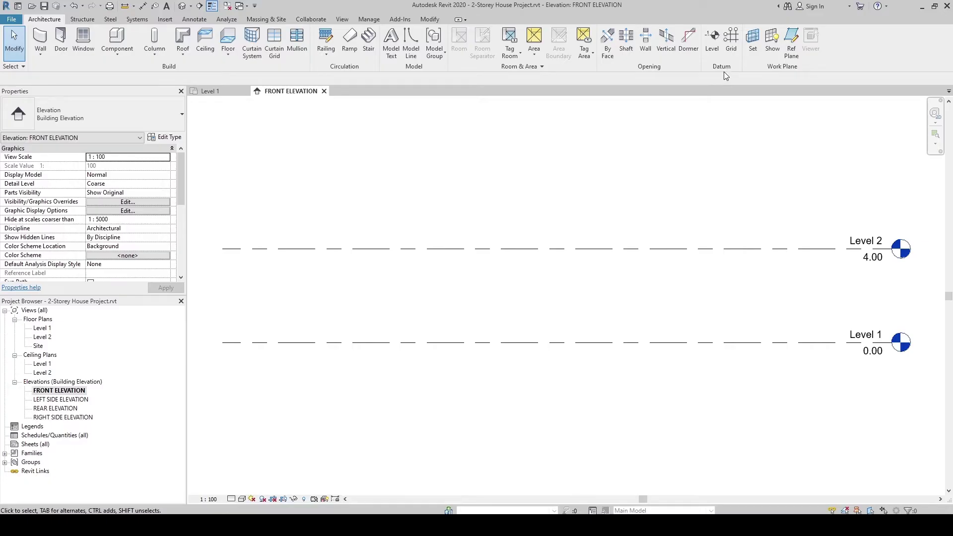
{"action": "left_click", "coordinate": [712, 39]}
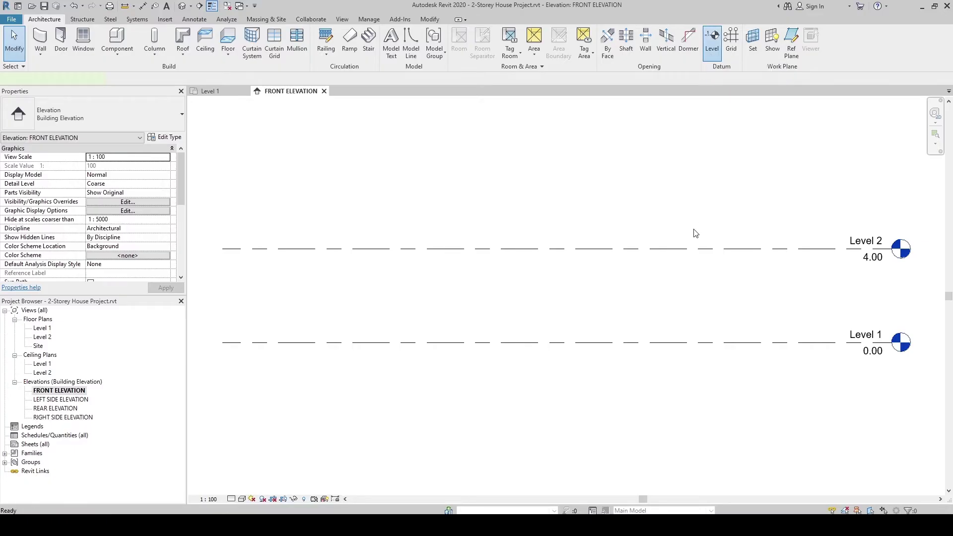
{"action": "left_click", "coordinate": [224, 380]}
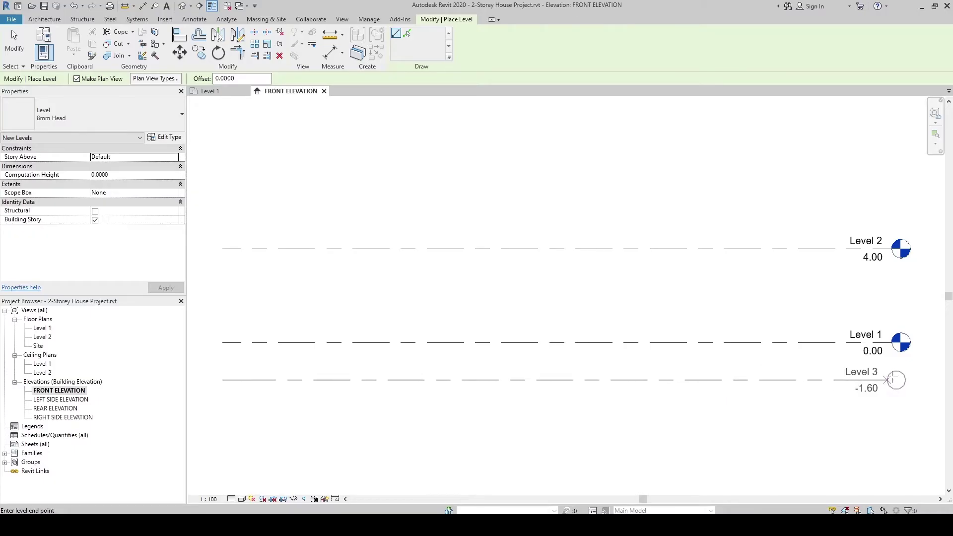
{"action": "left_click", "coordinate": [892, 380]}
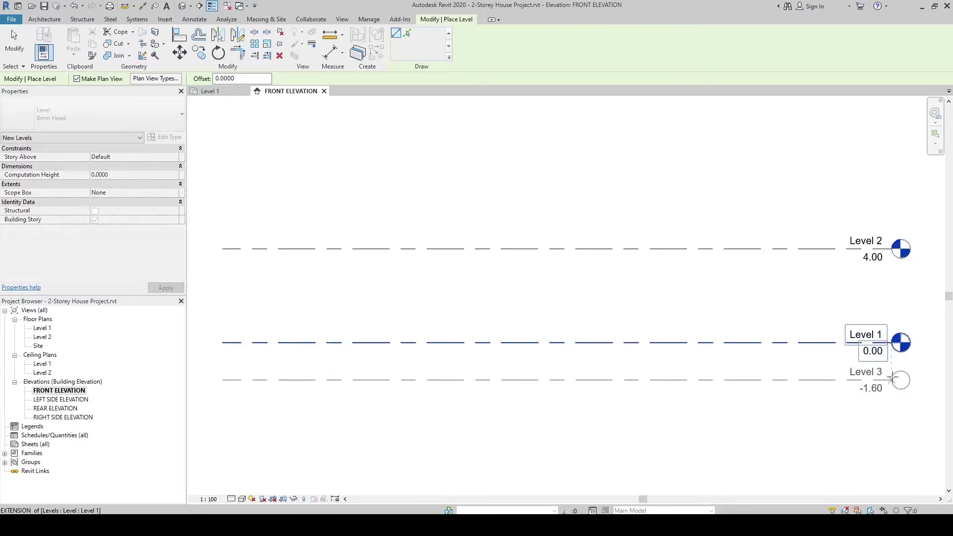
{"action": "left_click", "coordinate": [224, 190]}
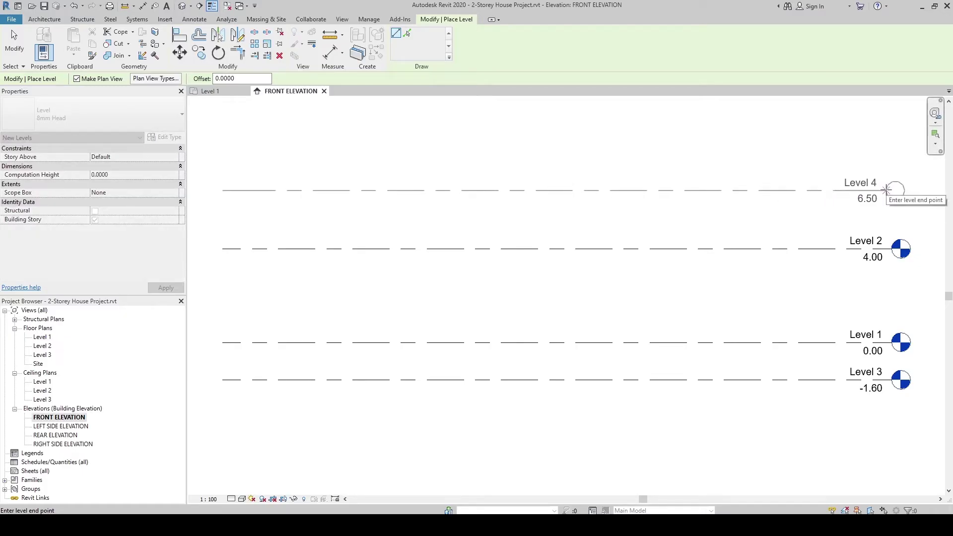
{"action": "left_click", "coordinate": [887, 190]}
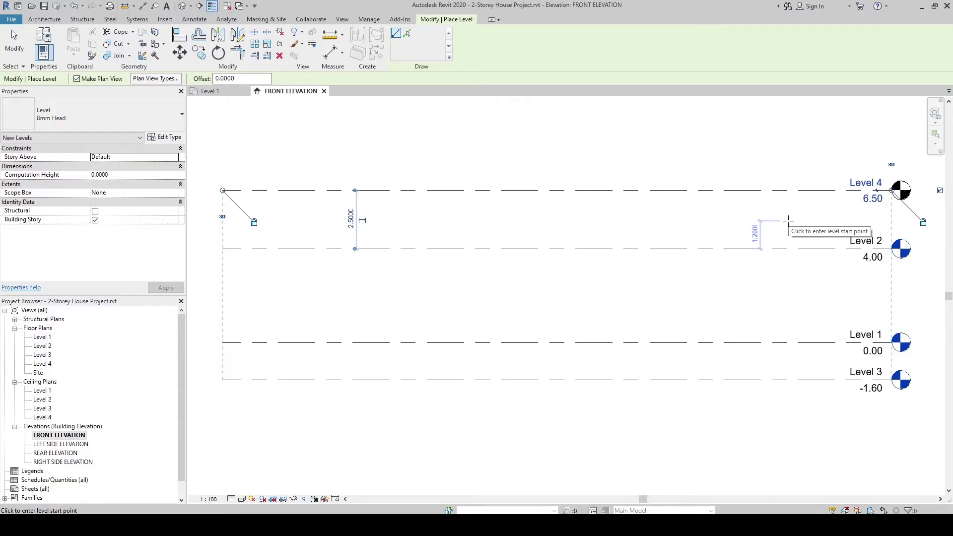
{"action": "key", "text": "Escape"}
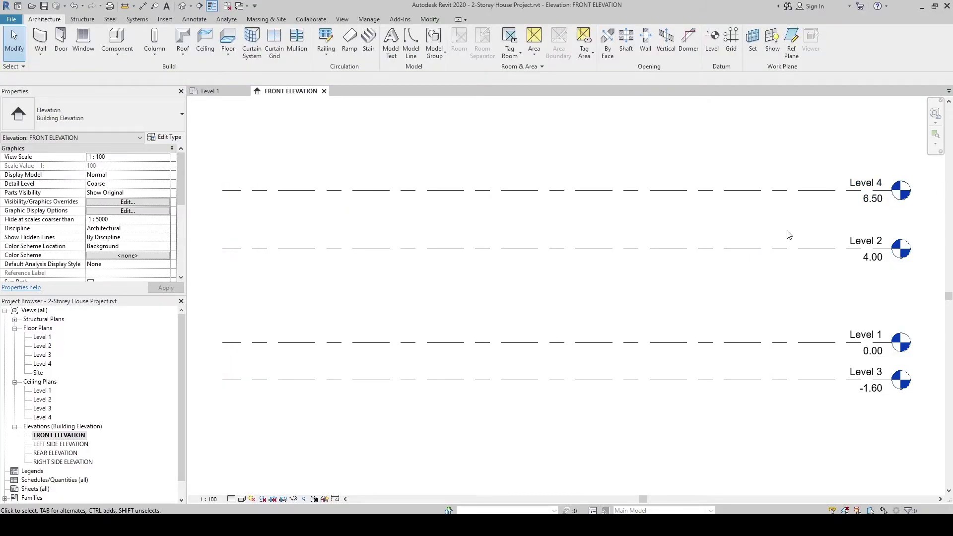
Rename Level 1 to 1ST FLR. LVL, including its matching plan views
{"action": "middle_click_drag", "start_coordinate": [792, 235], "coordinate": [782, 229]}
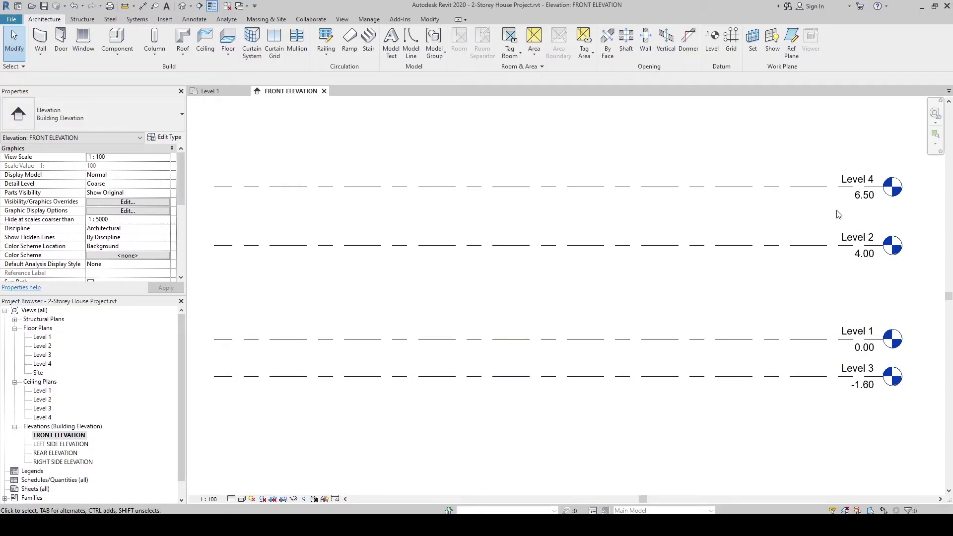
{"action": "scroll", "coordinate": [838, 335], "scroll_direction": "up", "scroll_amount": 2}
{"action": "scroll", "coordinate": [838, 336], "scroll_direction": "up", "scroll_amount": 1}
{"action": "left_click", "coordinate": [761, 292]}
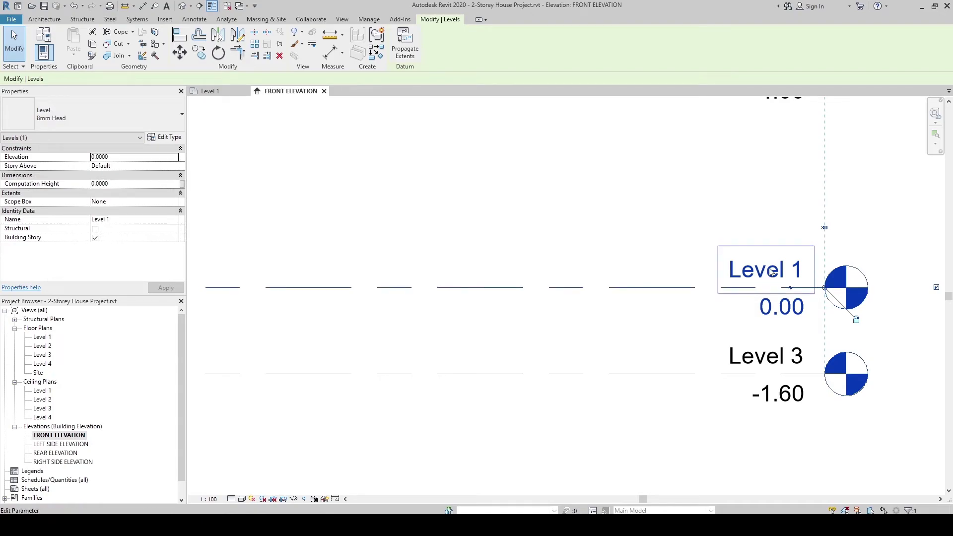
{"action": "left_click", "coordinate": [770, 272]}
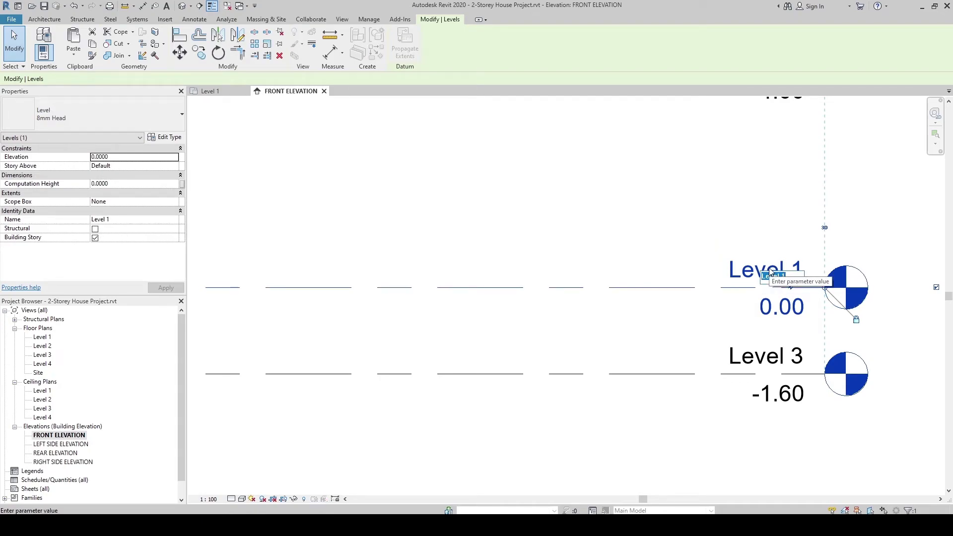
{"action": "type", "text": "1ST"}
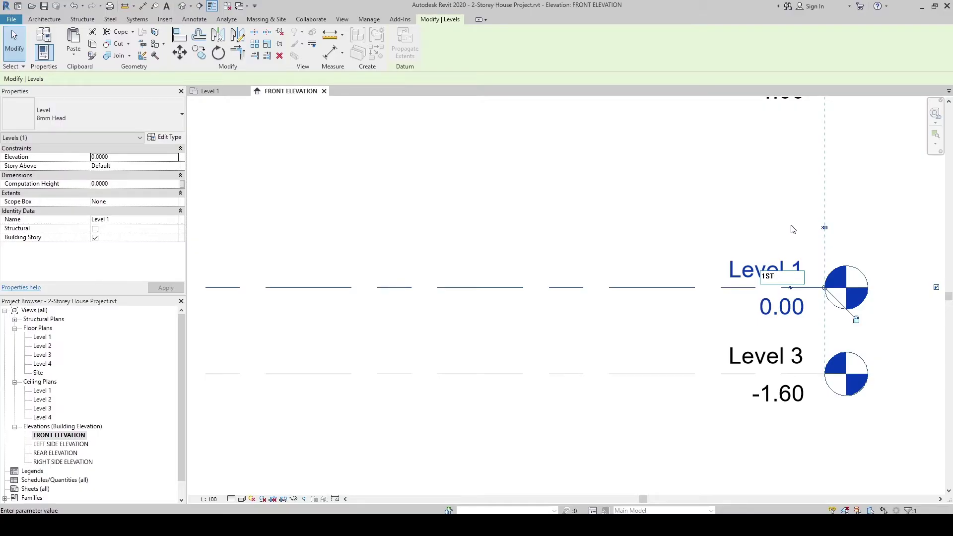
{"action": "type", "text": " FLR. LVL"}
{"action": "left_click", "coordinate": [791, 226]}
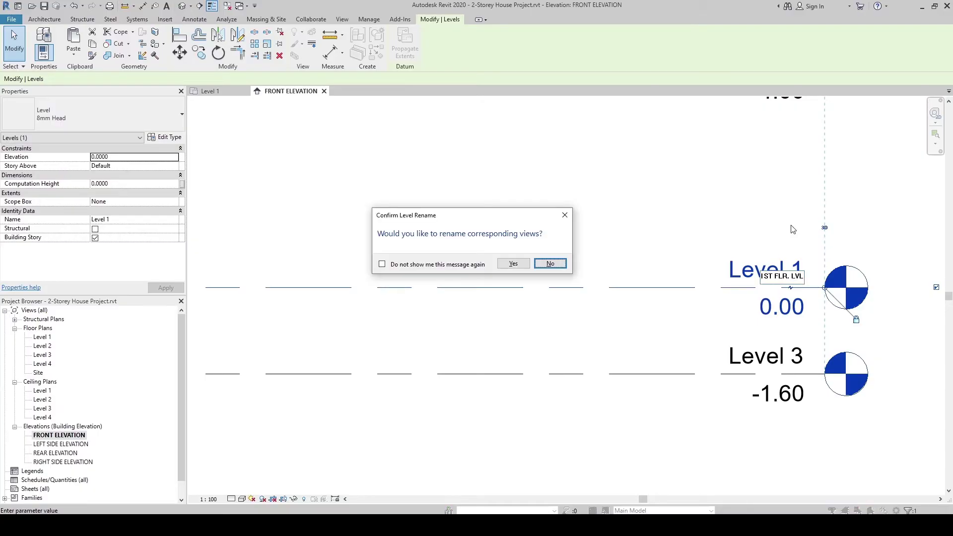
{"action": "left_click", "coordinate": [525, 267]}
Rename Level 2 to 2ND FLR. LVL, including its matching plan views
{"action": "left_click", "coordinate": [682, 182]}
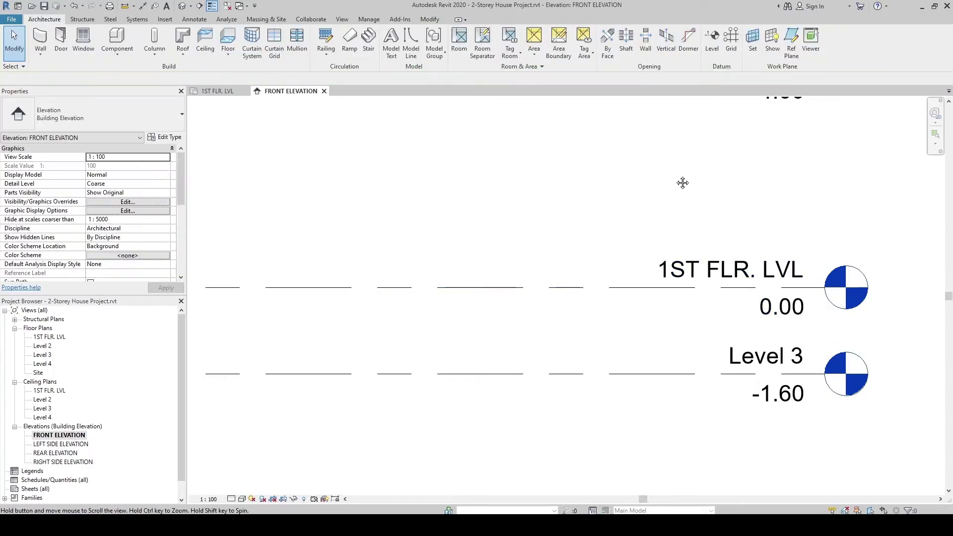
{"action": "middle_click_drag", "start_coordinate": [683, 183], "coordinate": [674, 267]}
{"action": "left_click", "coordinate": [759, 144]}
{"action": "left_click", "coordinate": [759, 145]}
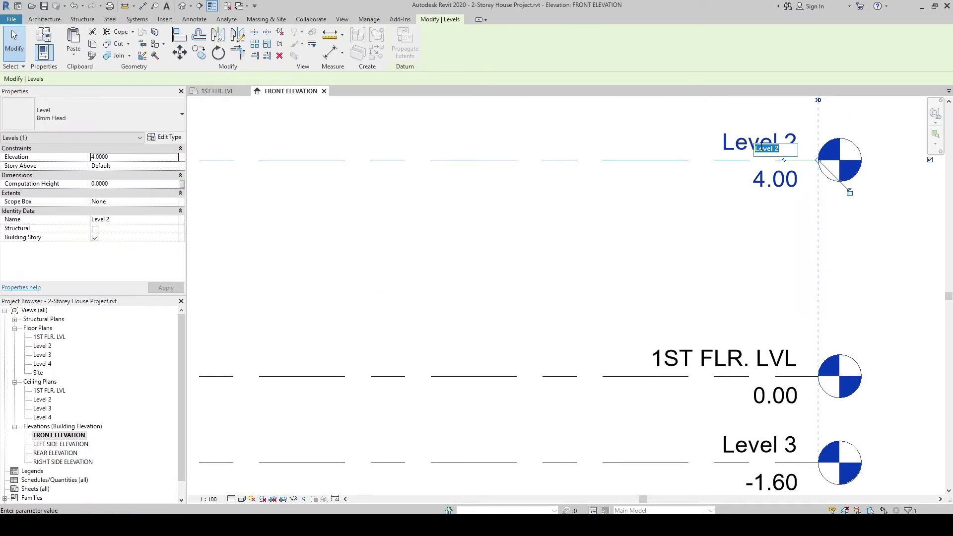
{"action": "type", "text": "2ND"}
{"action": "type", "text": " FLR. LVL"}
{"action": "key", "text": "Return"}
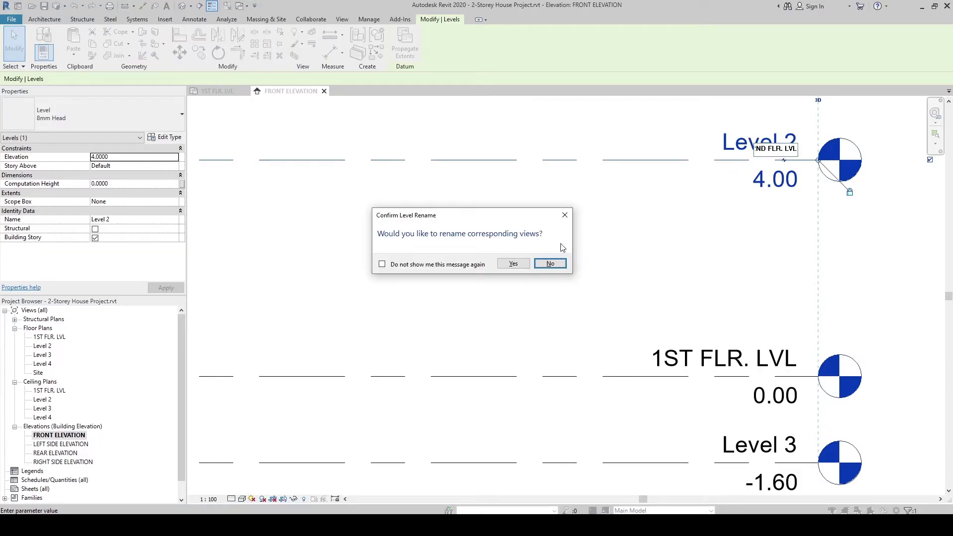
{"action": "left_click", "coordinate": [513, 263]}
{"action": "key", "text": "Escape"}
Rename Level 4 to ROOF LVL, including its matching plan views
{"action": "middle_click_drag", "start_coordinate": [620, 218], "coordinate": [631, 358]}
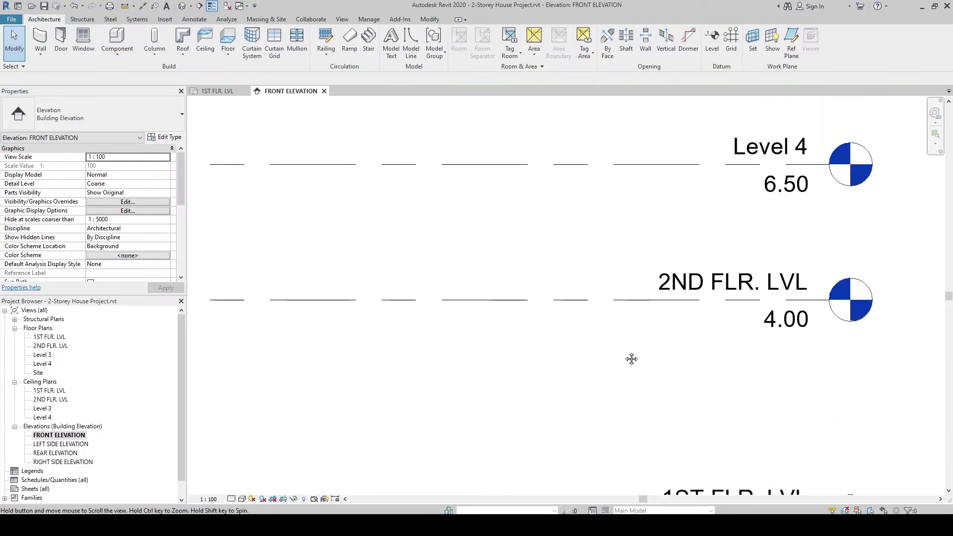
{"action": "scroll", "coordinate": [651, 297], "scroll_direction": "down", "scroll_amount": 2}
{"action": "left_click", "coordinate": [726, 197]}
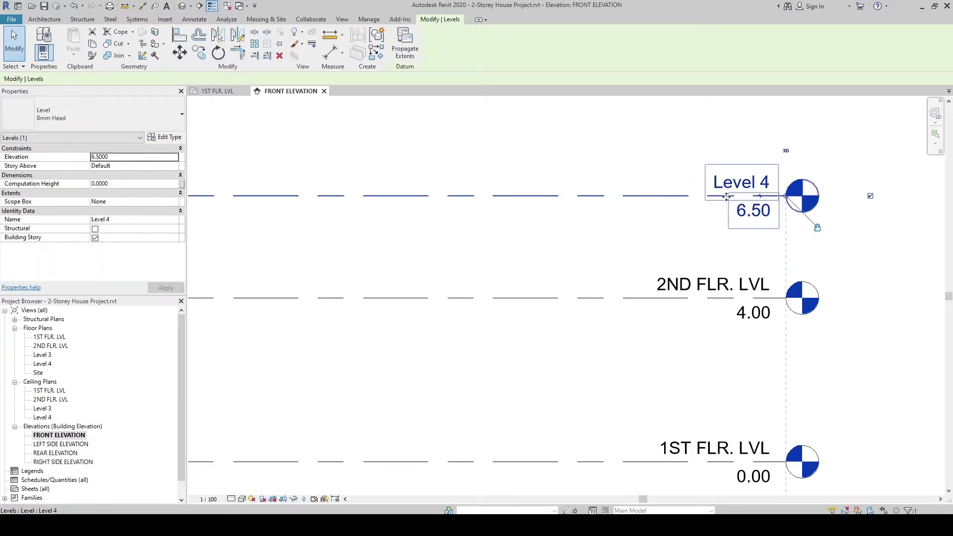
{"action": "scroll", "coordinate": [725, 197], "scroll_direction": "up", "scroll_amount": 1}
{"action": "left_click", "coordinate": [752, 184]}
{"action": "type", "text": "ROOF LVL"}
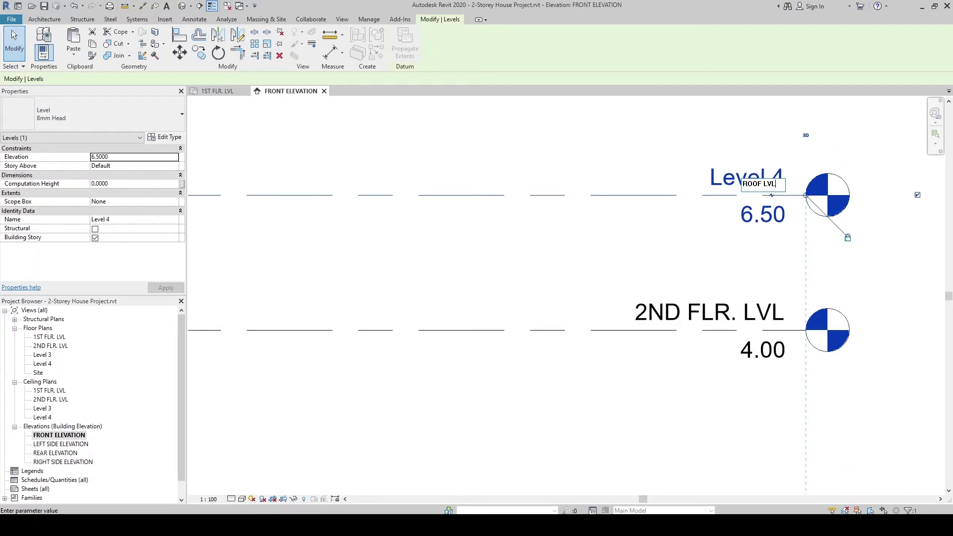
{"action": "key", "text": "Return"}
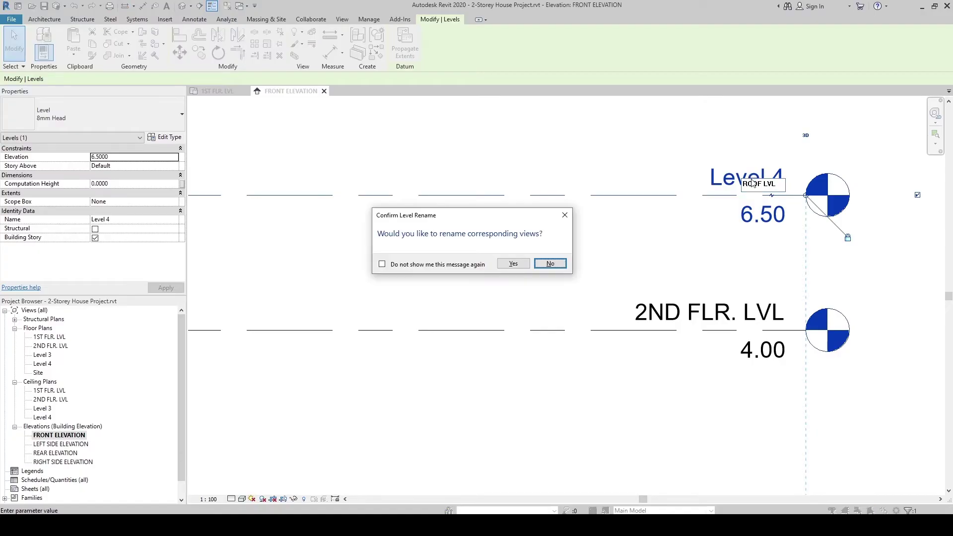
{"action": "left_click", "coordinate": [548, 262]}
{"action": "left_click", "coordinate": [545, 279]}
Rename Level 3 to FIN. GR. LVL, including its matching plan views
{"action": "scroll", "coordinate": [546, 283], "scroll_direction": "down", "scroll_amount": 2}
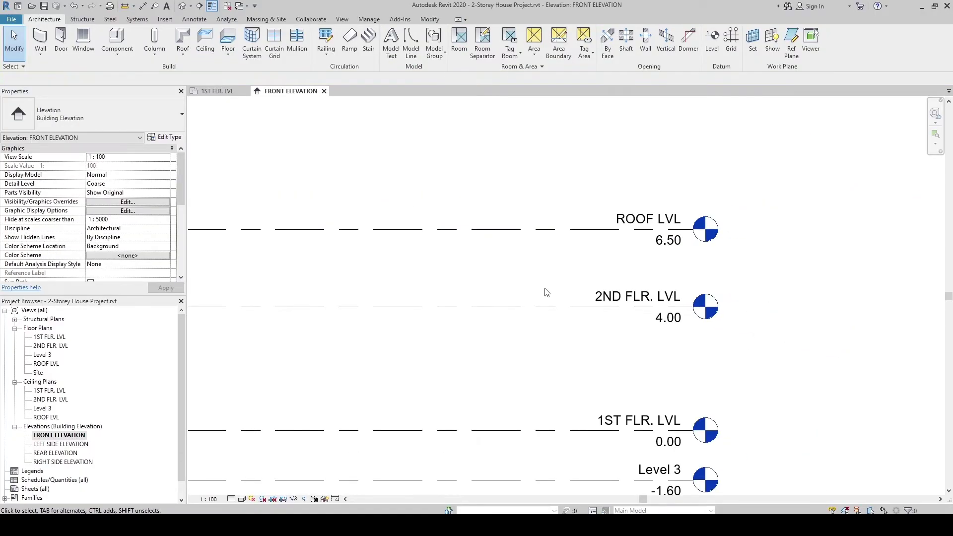
{"action": "scroll", "coordinate": [625, 380], "scroll_direction": "up", "scroll_amount": 3}
{"action": "middle_click_drag", "start_coordinate": [625, 380], "coordinate": [614, 296]}
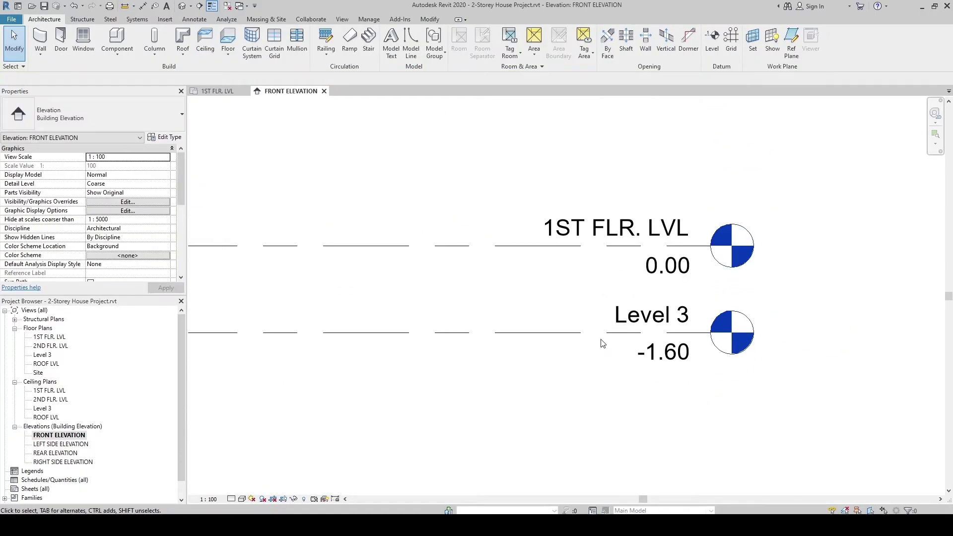
{"action": "left_click", "coordinate": [640, 322]}
{"action": "left_click", "coordinate": [640, 322]}
{"action": "type", "text": "FIN. GR. LVL"}
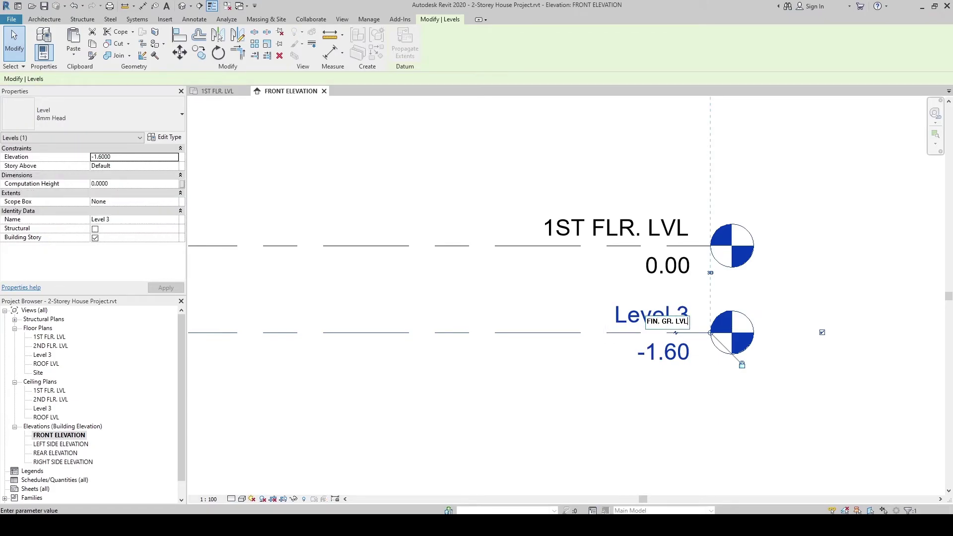
{"action": "key", "text": "Return"}
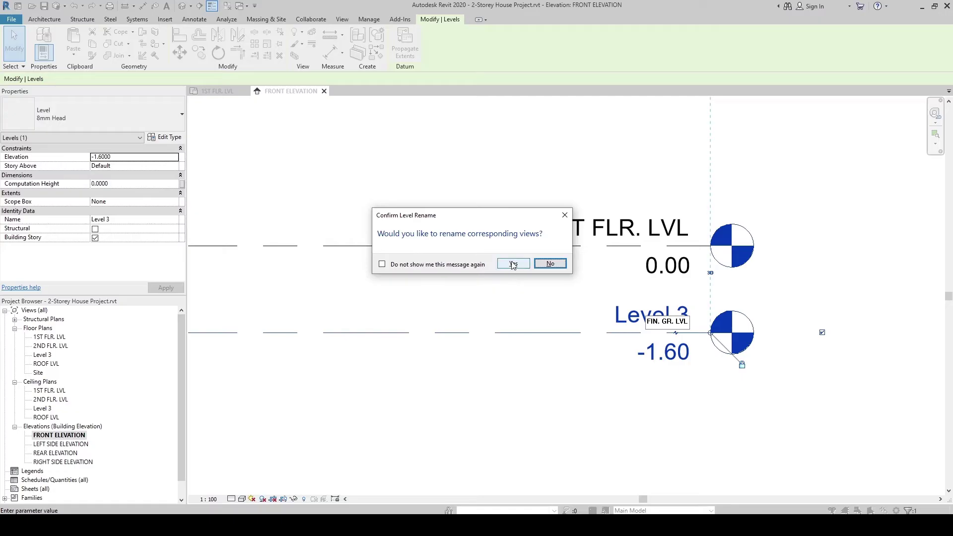
{"action": "left_click", "coordinate": [513, 264]}
{"action": "left_click", "coordinate": [513, 298]}
{"action": "scroll", "coordinate": [506, 295], "scroll_direction": "down", "scroll_amount": 5}
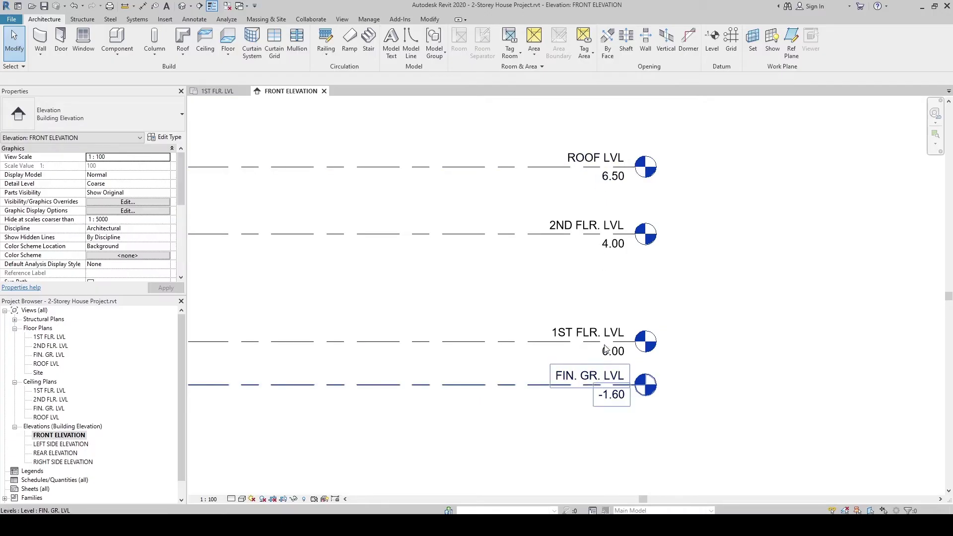
Set the 1ST FLR. LVL elevation to 0.40
{"action": "middle_click_drag", "start_coordinate": [571, 359], "coordinate": [615, 325]}
{"action": "scroll", "coordinate": [615, 325], "scroll_direction": "up", "scroll_amount": 3}
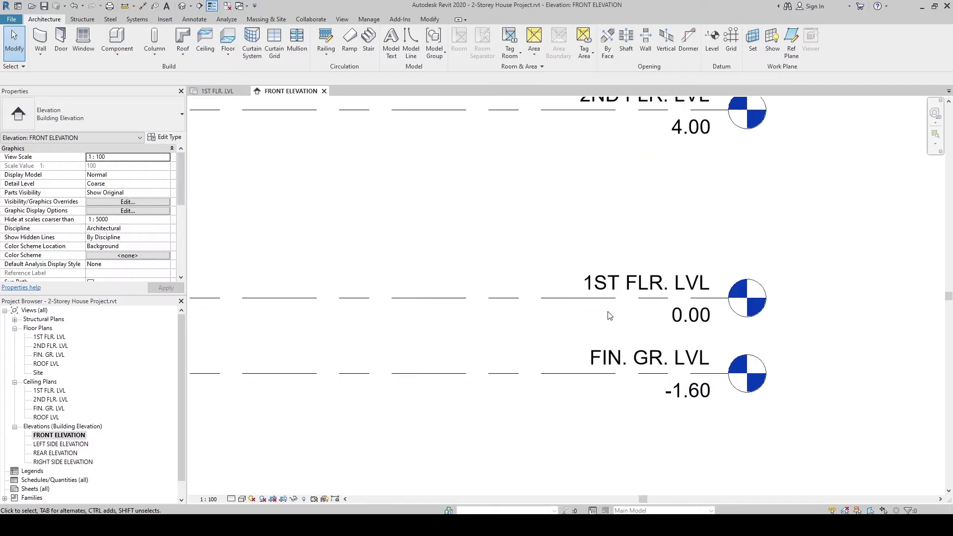
{"action": "left_click", "coordinate": [638, 313]}
{"action": "left_click", "coordinate": [683, 323]}
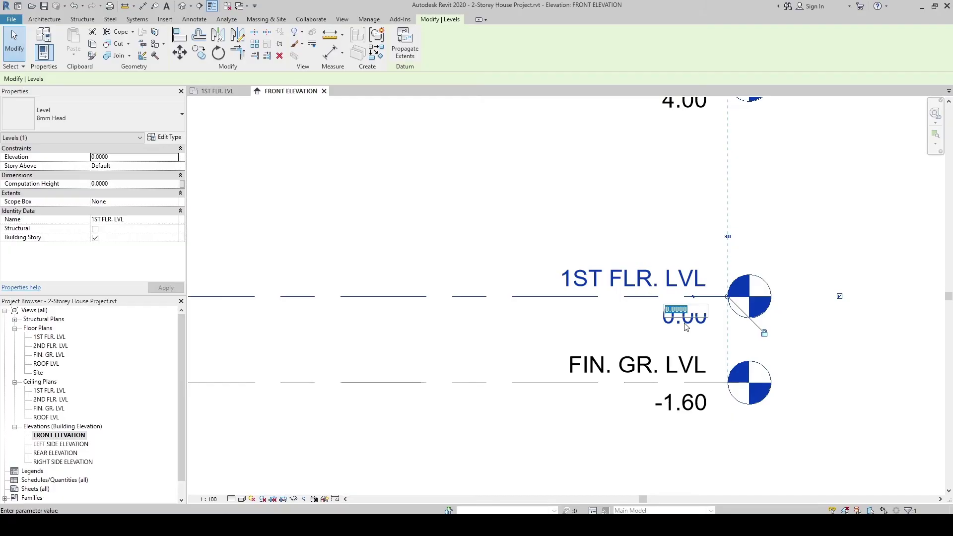
{"action": "key", "text": "BackSpace"}
{"action": "type", "text": "."}
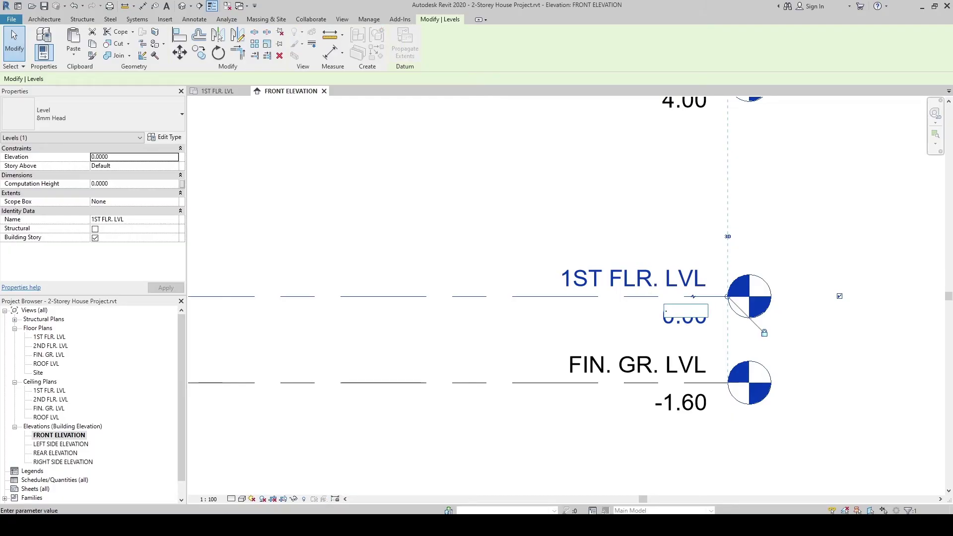
{"action": "type", "text": "4"}
{"action": "key", "text": "Return"}
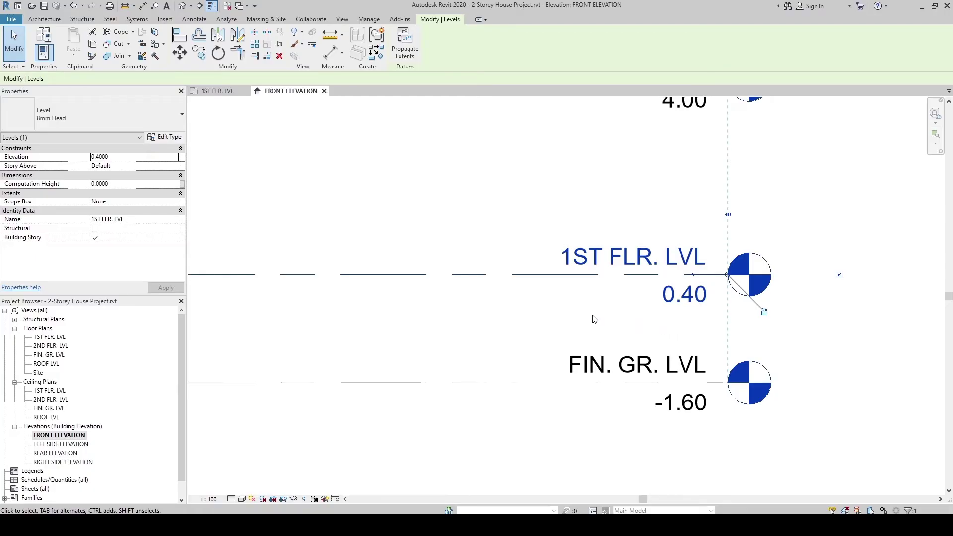
Set the FIN. GR. LVL elevation to 0.10
{"action": "middle_click_drag", "start_coordinate": [594, 318], "coordinate": [594, 302]}
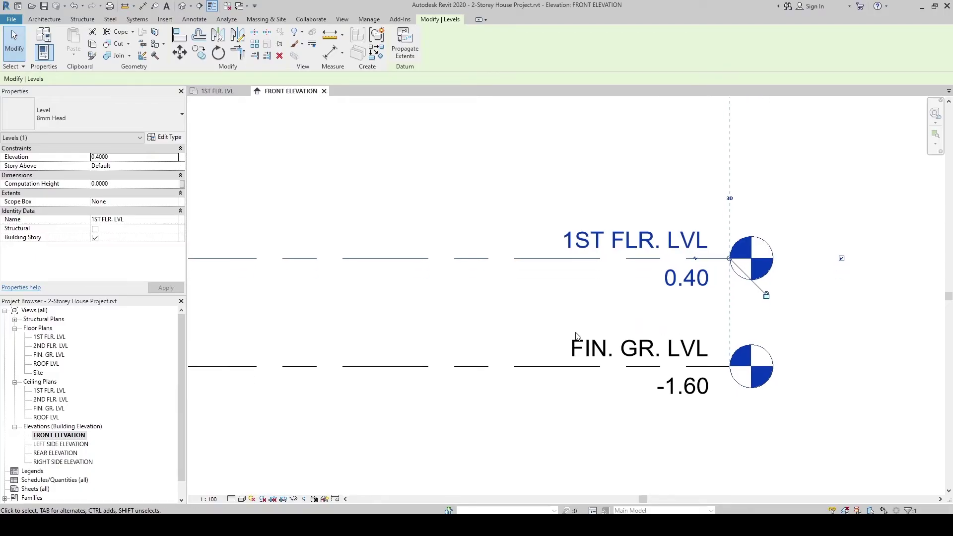
{"action": "middle_click_drag", "start_coordinate": [575, 336], "coordinate": [570, 297]}
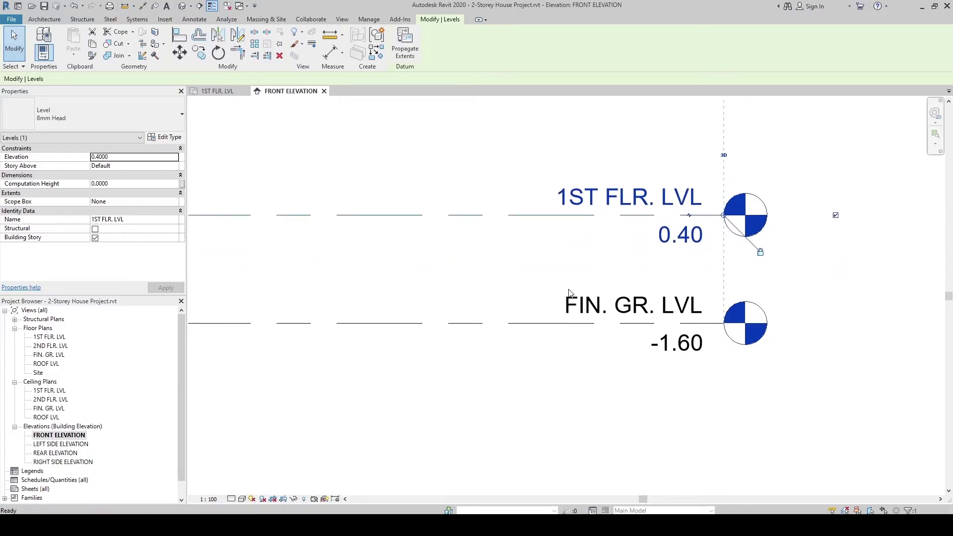
{"action": "left_click", "coordinate": [595, 326]}
{"action": "left_click", "coordinate": [686, 347]}
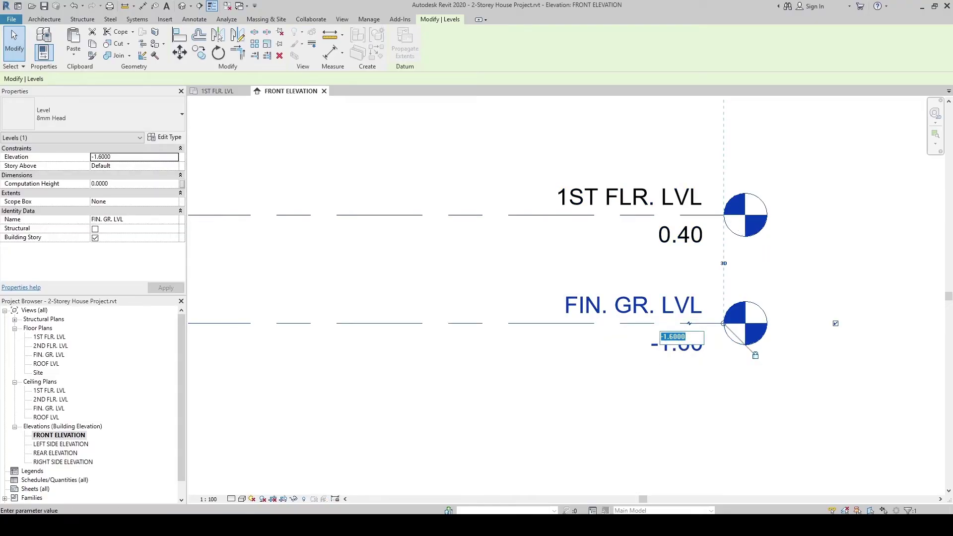
{"action": "type", "text": "0.1"}
{"action": "key", "text": "Return"}
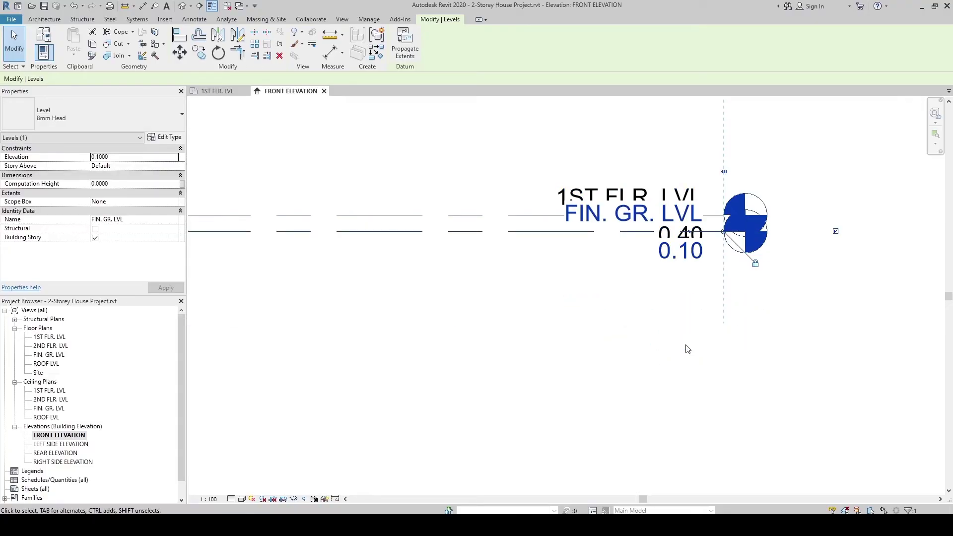
{"action": "left_click", "coordinate": [590, 281]}
{"action": "middle_click_drag", "start_coordinate": [568, 266], "coordinate": [577, 294]}
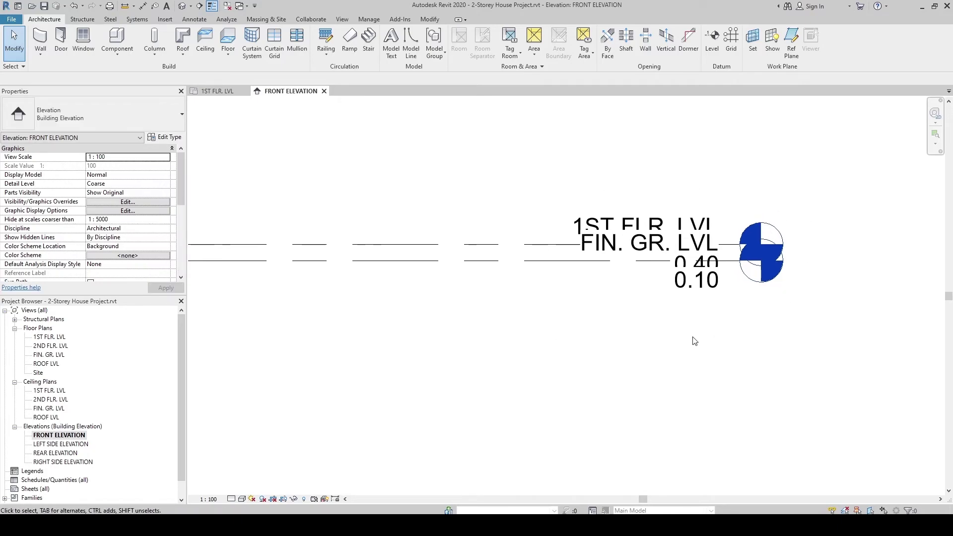
Add an elbow to the FIN. GR. LVL line and drop its head below the 1ST FLR. LVL label
{"action": "left_click", "coordinate": [544, 262]}
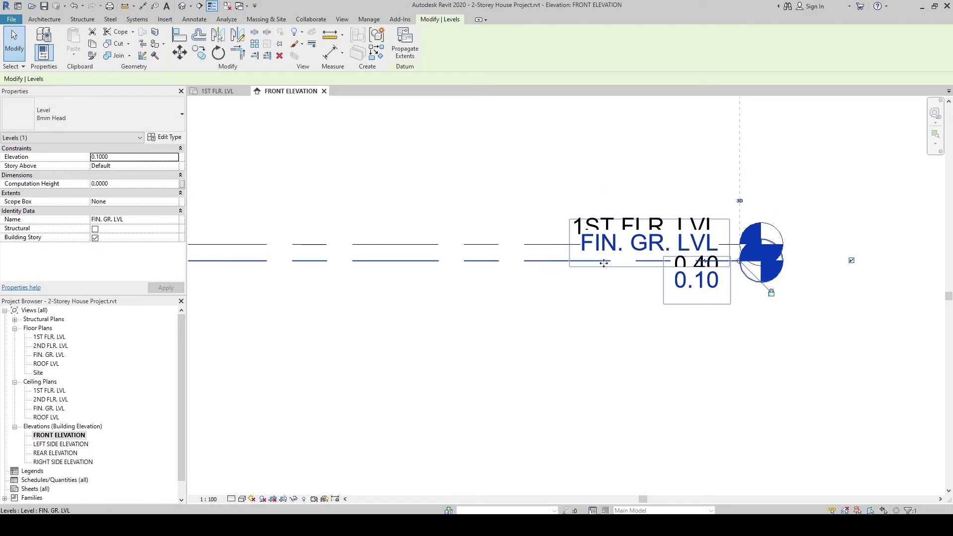
{"action": "scroll", "coordinate": [715, 274], "scroll_direction": "up", "scroll_amount": 4}
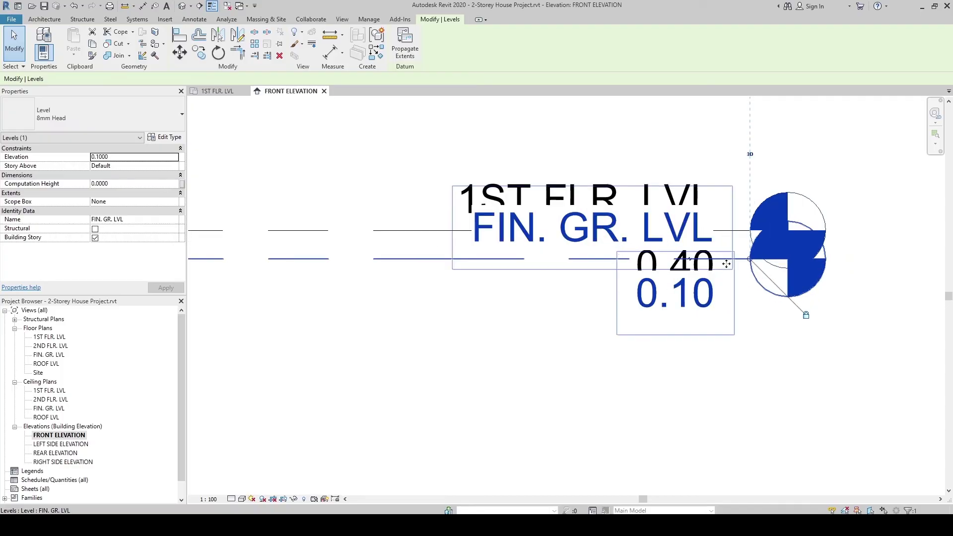
{"action": "left_click", "coordinate": [671, 259]}
{"action": "scroll", "coordinate": [665, 256], "scroll_direction": "down", "scroll_amount": 4}
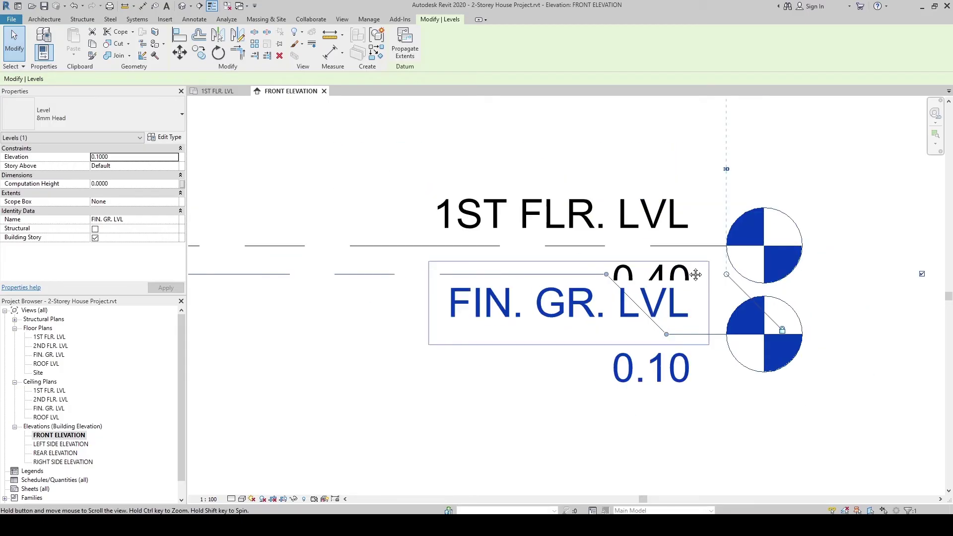
{"action": "left_click_drag", "start_coordinate": [644, 227], "coordinate": [418, 227]}
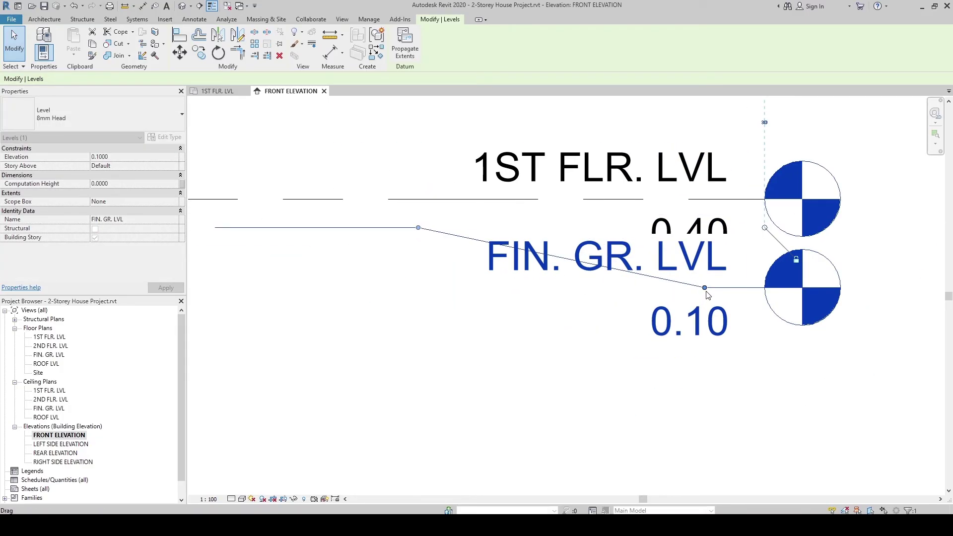
{"action": "left_click_drag", "start_coordinate": [673, 310], "coordinate": [417, 368]}
{"action": "key", "text": "Escape"}
{"action": "scroll", "coordinate": [376, 325], "scroll_direction": "down", "scroll_amount": 2}
{"action": "scroll", "coordinate": [379, 325], "scroll_direction": "down", "scroll_amount": 3}
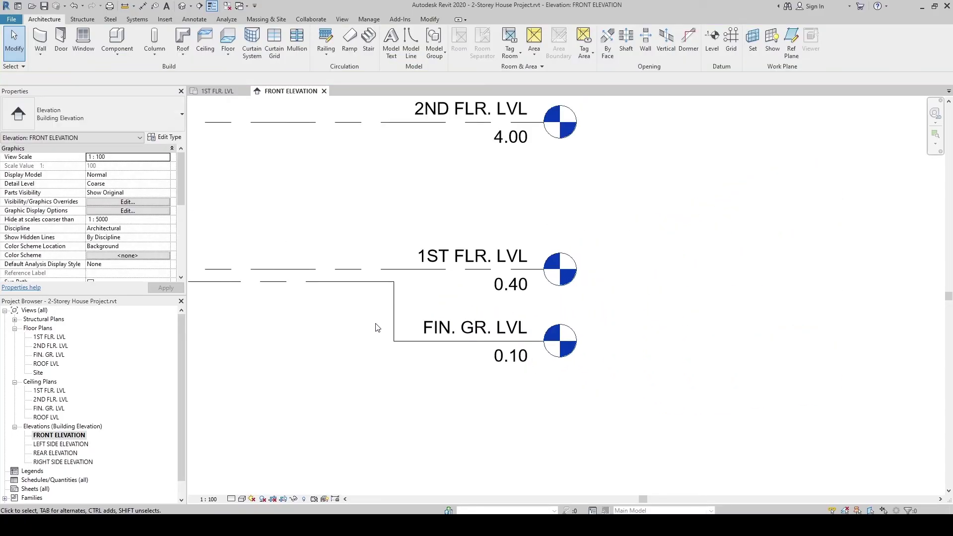
{"action": "scroll", "coordinate": [476, 337], "scroll_direction": "down", "scroll_amount": 2}
Change the 2ND FLR. LVL spacing from 3.60 to 3, placing it at 3.40
{"action": "middle_click_drag", "start_coordinate": [468, 297], "coordinate": [600, 317]}
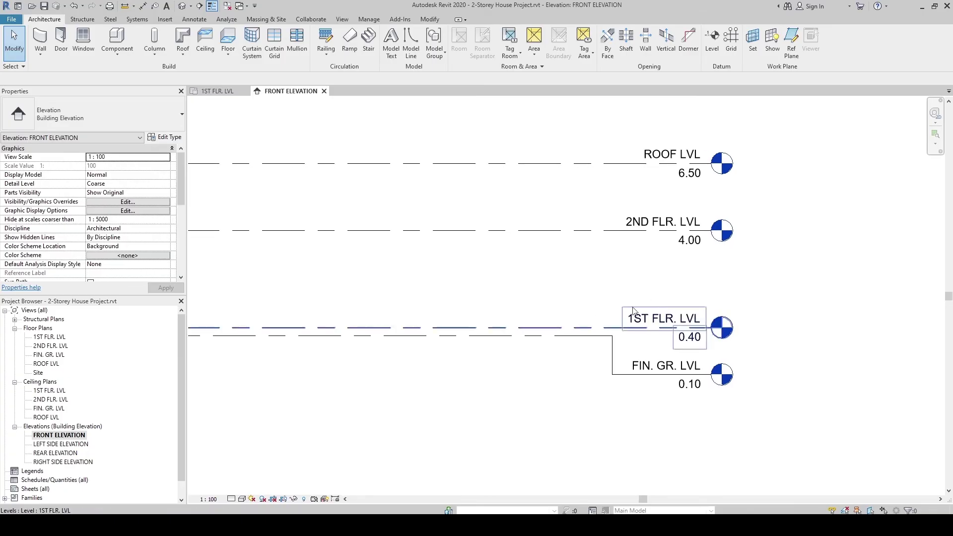
{"action": "middle_click_drag", "start_coordinate": [547, 301], "coordinate": [603, 301]}
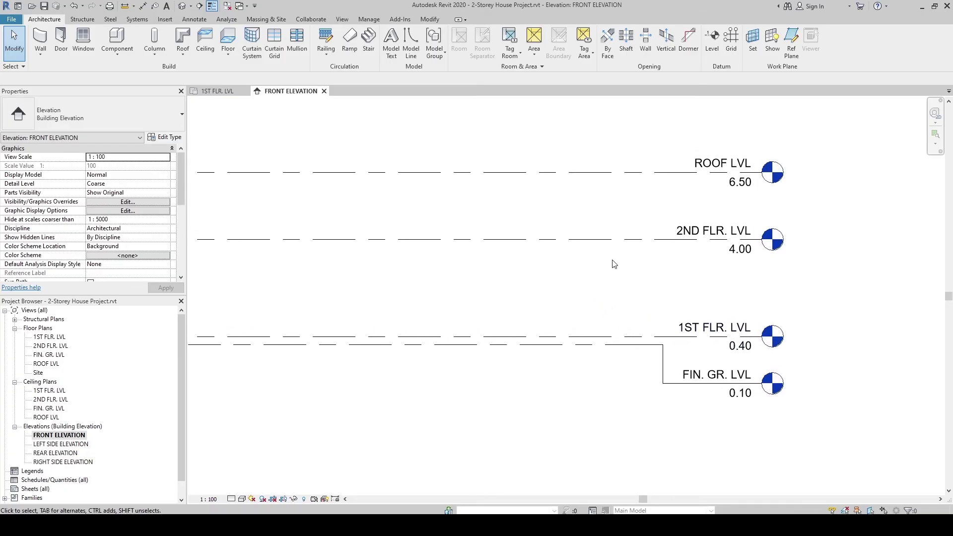
{"action": "left_click", "coordinate": [694, 240]}
{"action": "middle_click_drag", "start_coordinate": [521, 283], "coordinate": [617, 273]}
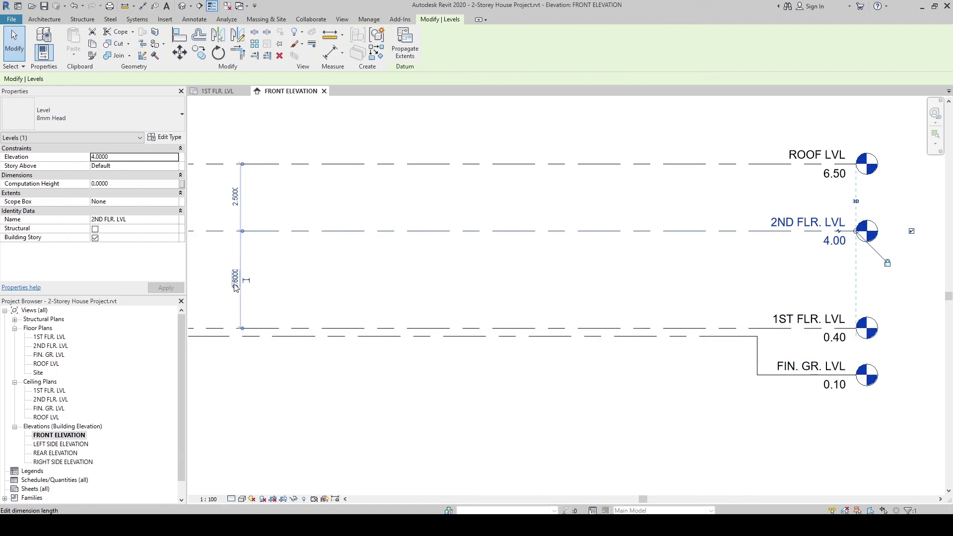
{"action": "left_click", "coordinate": [235, 286]}
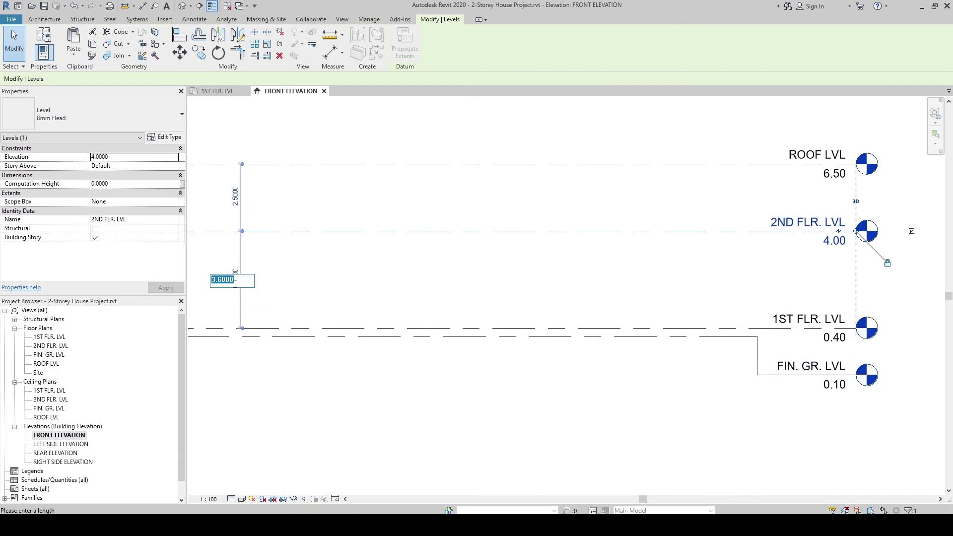
{"action": "type", "text": "3"}
{"action": "key", "text": "Return"}
{"action": "left_click", "coordinate": [283, 235]}
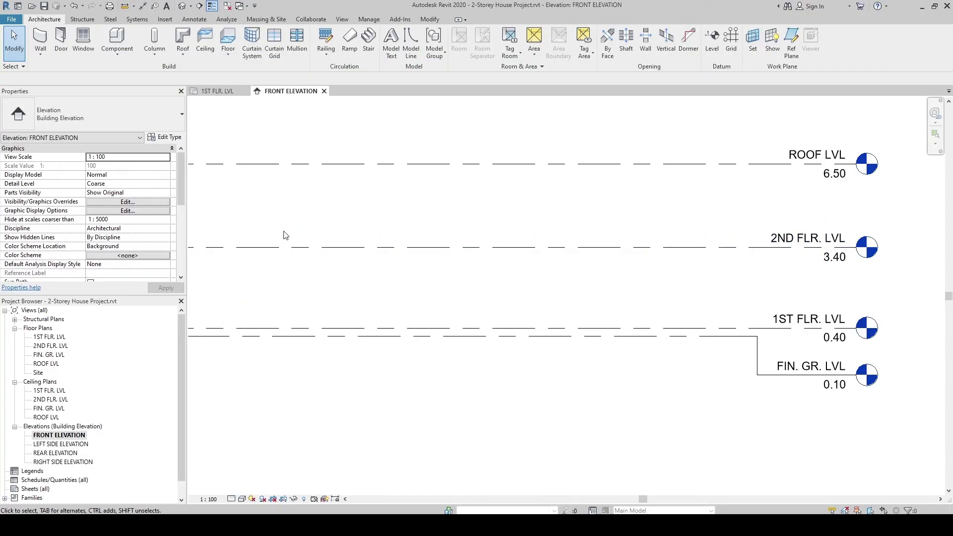
Change the ROOF LVL spacing from 3.10 to 3, placing it at 6.40
{"action": "left_click", "coordinate": [775, 171]}
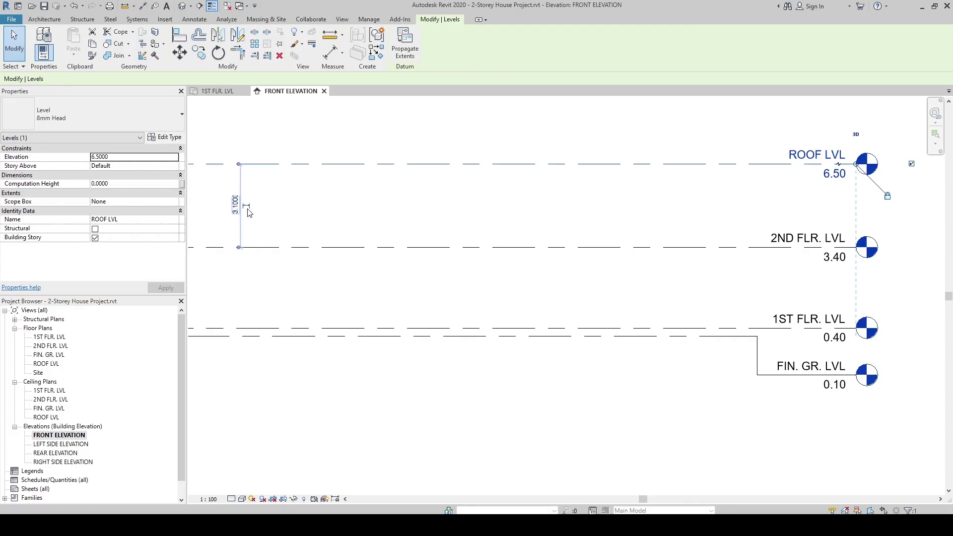
{"action": "left_click", "coordinate": [237, 205]}
{"action": "type", "text": "3"}
{"action": "key", "text": "Return"}
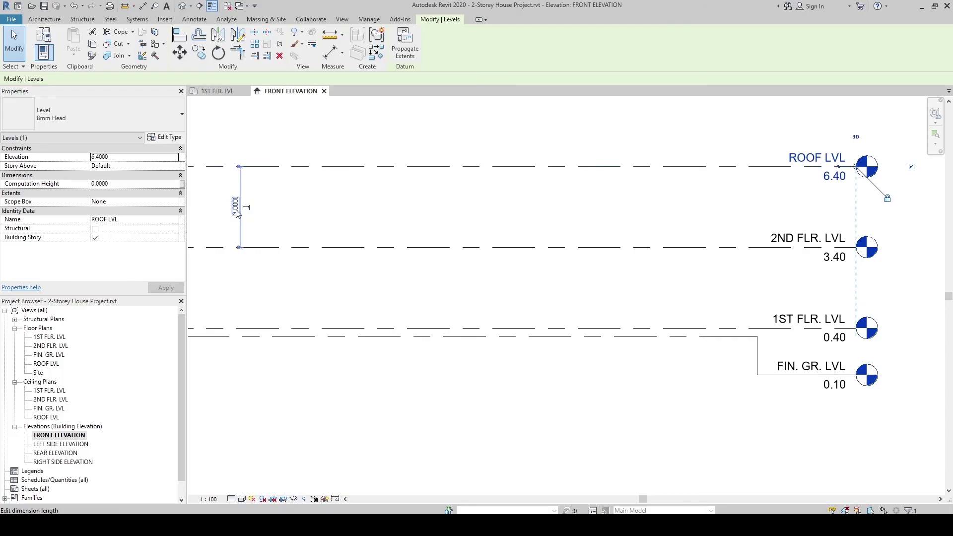
{"action": "left_click", "coordinate": [392, 214]}
{"action": "scroll", "coordinate": [482, 263], "scroll_direction": "down", "scroll_amount": 2}
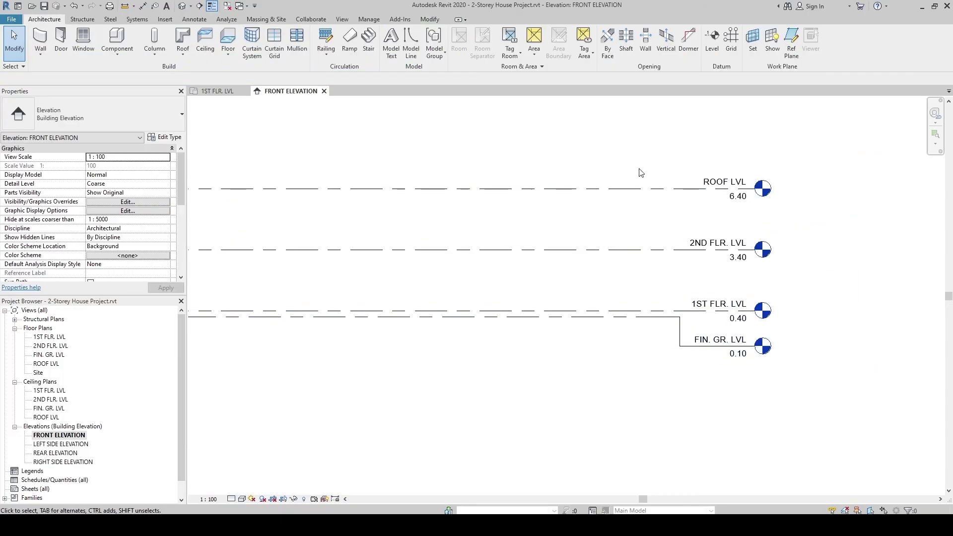
Open 1ST FLR. LVL from the Floor Plans list in the Project Browser
{"action": "scroll", "coordinate": [552, 233], "scroll_direction": "down", "scroll_amount": 1}
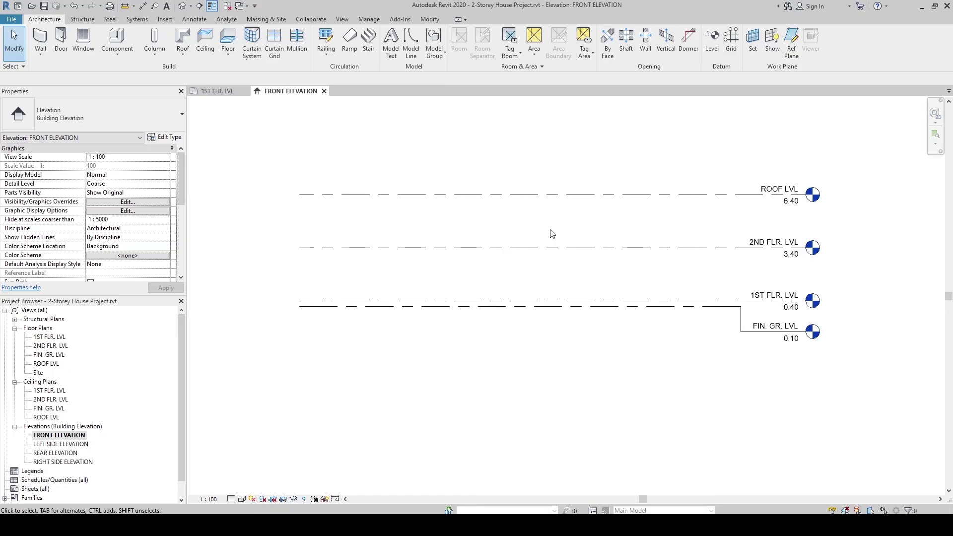
{"action": "scroll", "coordinate": [552, 233], "scroll_direction": "up", "scroll_amount": 1}
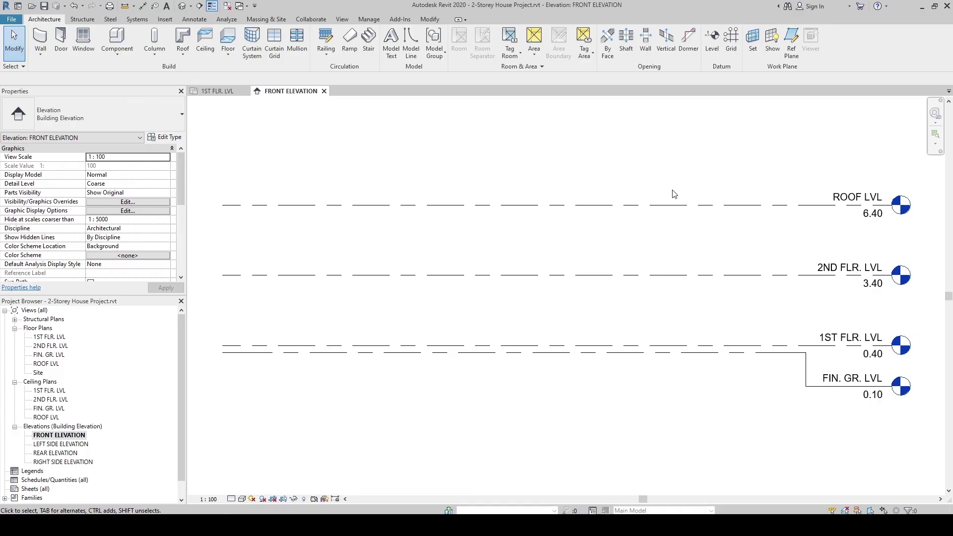
{"action": "double_click", "coordinate": [44, 337]}
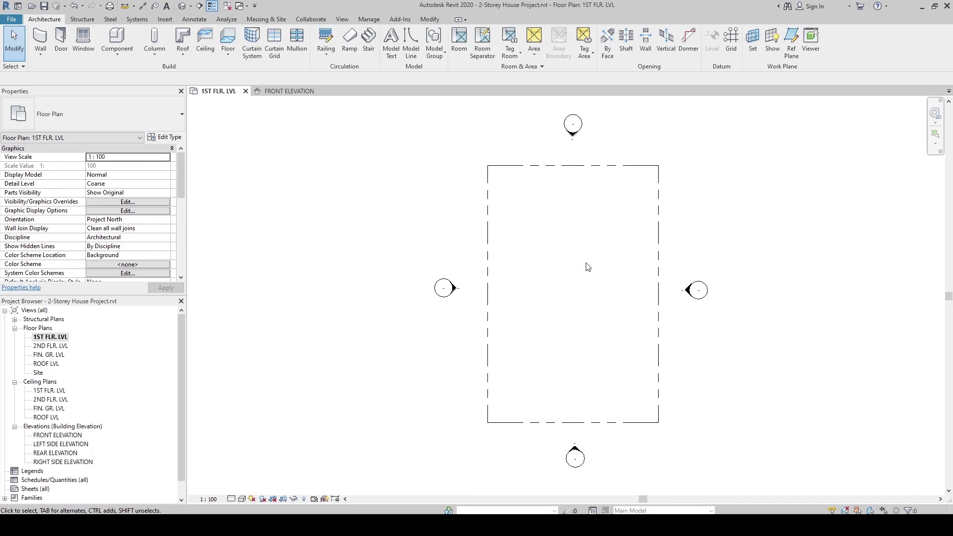